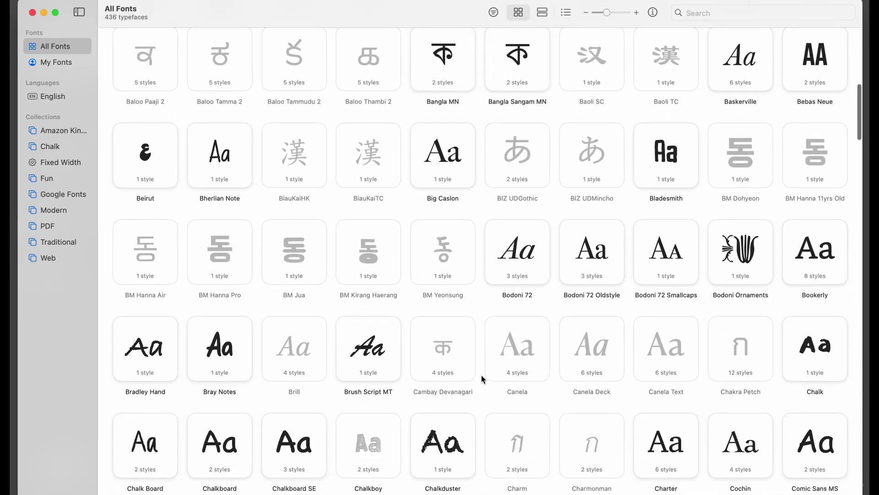
Relaunch Font Book from the app launcher by searching 'font'
scroll(482, 379, down, 15)
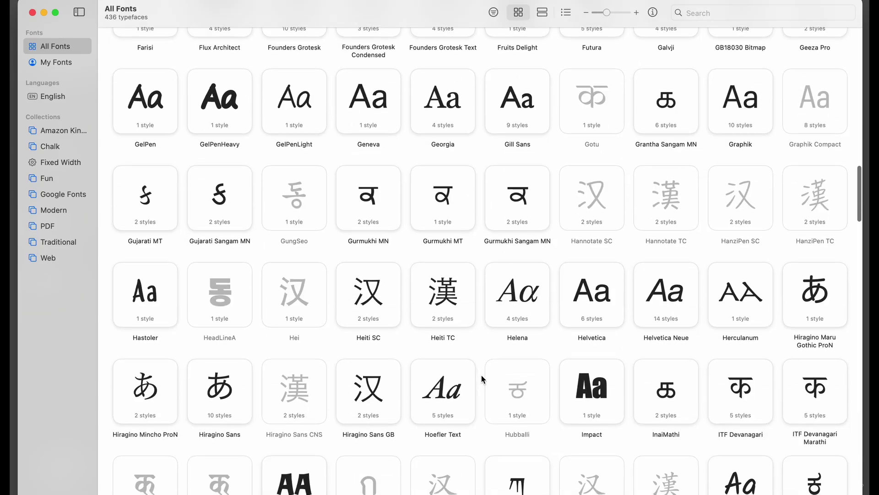
scroll(482, 379, down, 15)
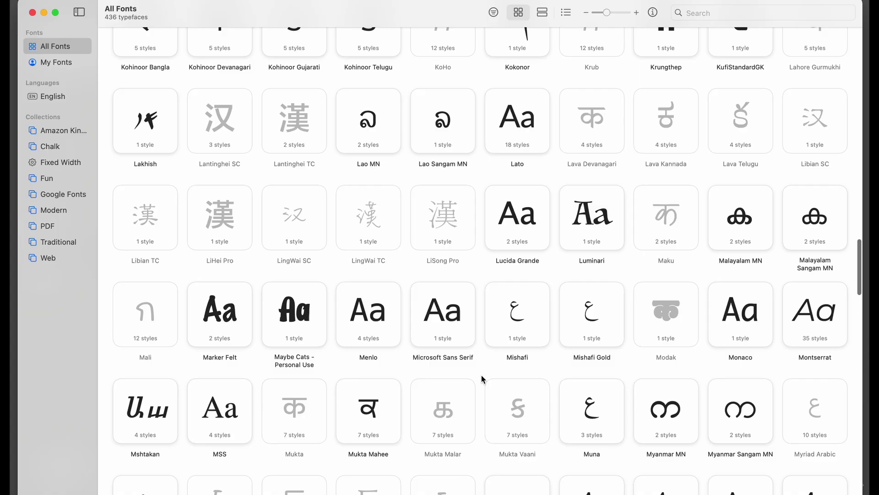
scroll(482, 380, down, 10)
click(362, 206)
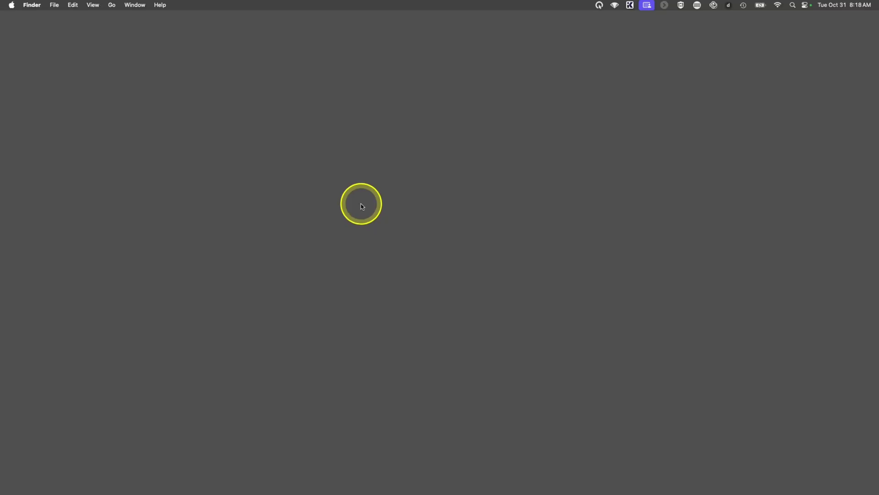
key(F4)
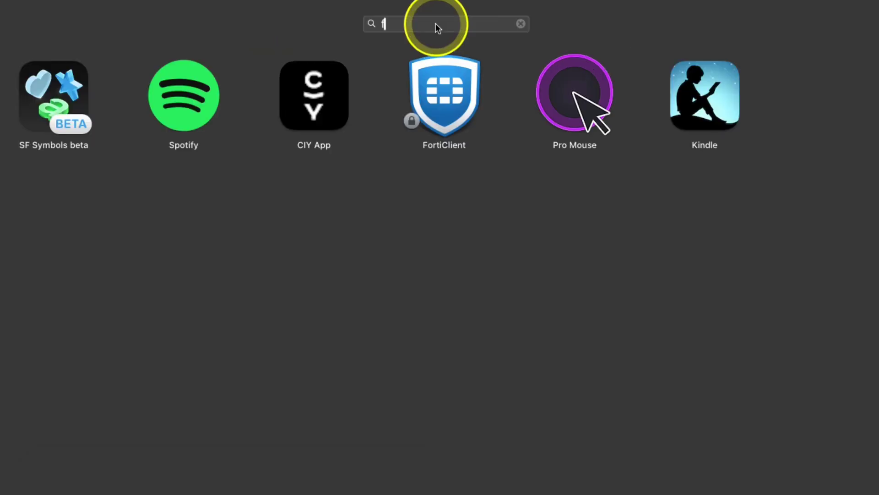
text(font)
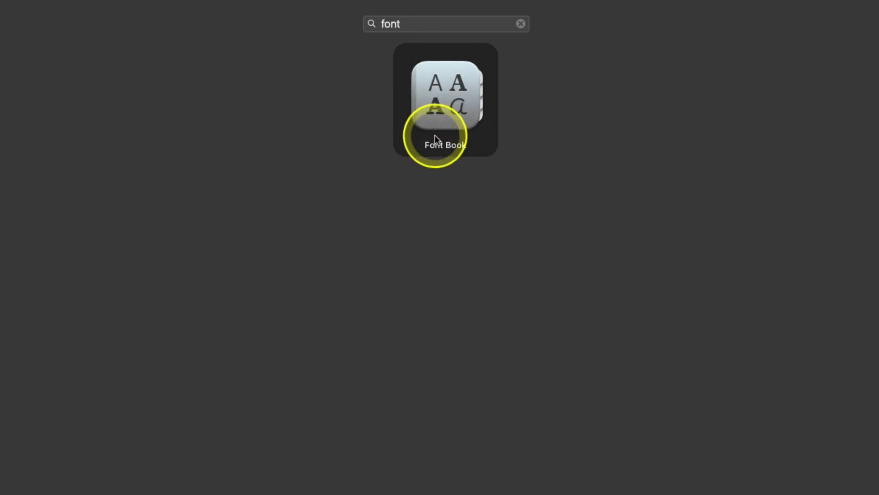
click(444, 101)
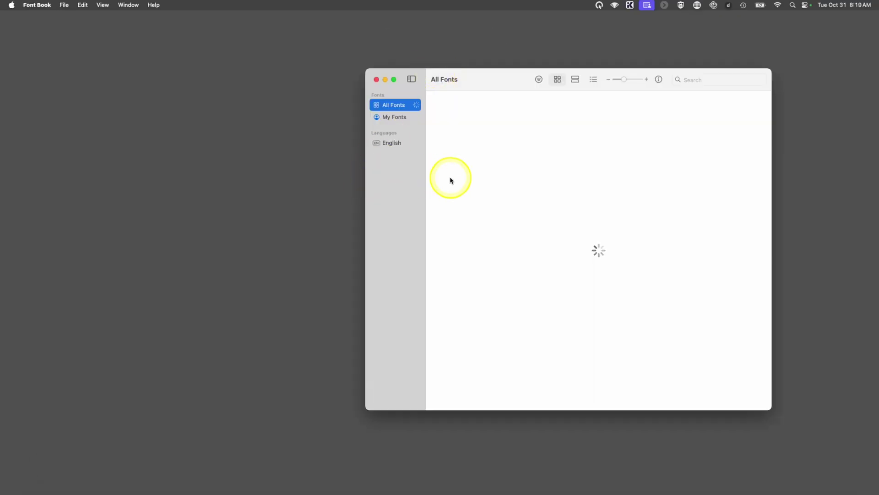
Move the Font Book window left and enlarge it to show more fonts
drag(483, 91, 310, 78)
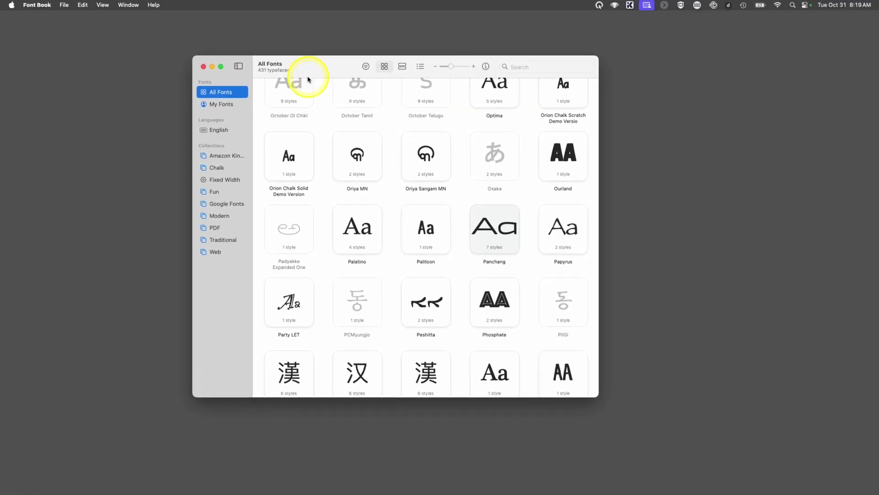
drag(599, 395, 772, 437)
scroll(750, 420, up, 20)
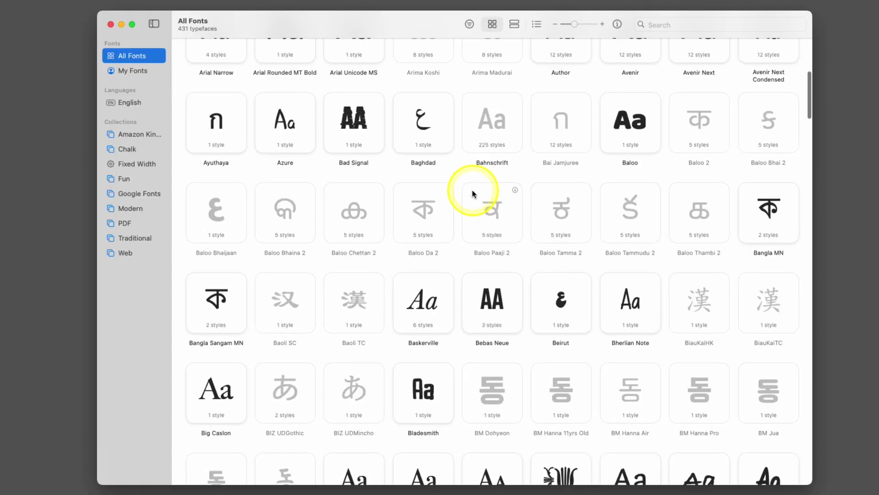
scroll(473, 193, up, 10)
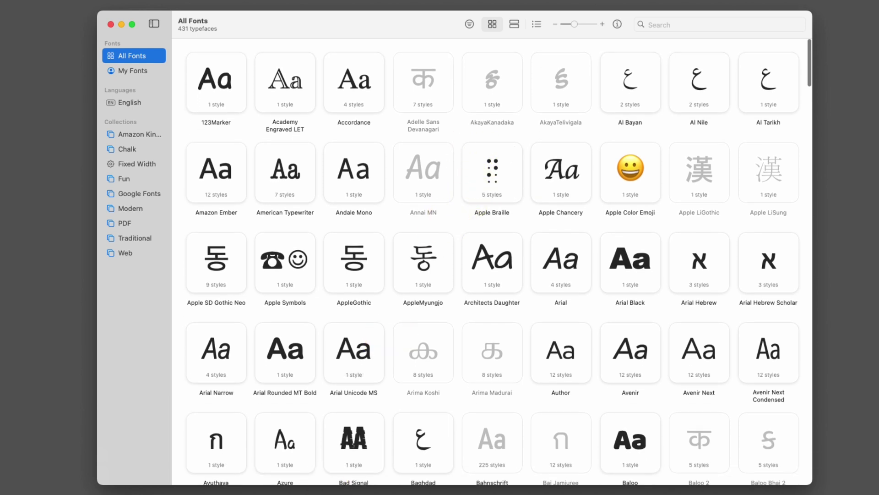
Open Safari and load the Google Fonts website by entering 'google fonts'
mouse_move(216, 486)
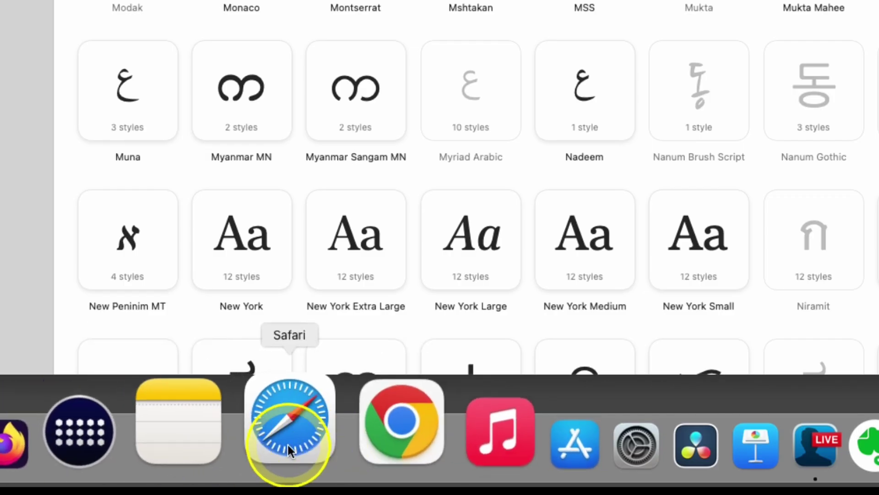
click(288, 444)
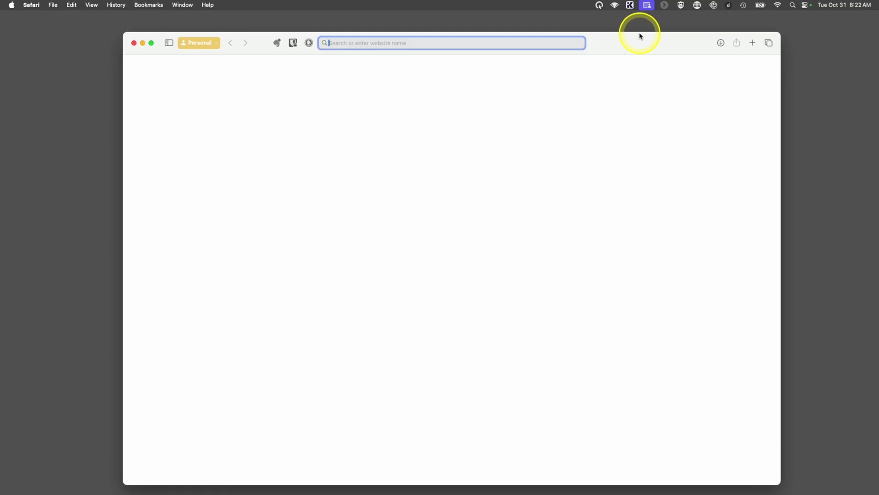
text(google fonts)
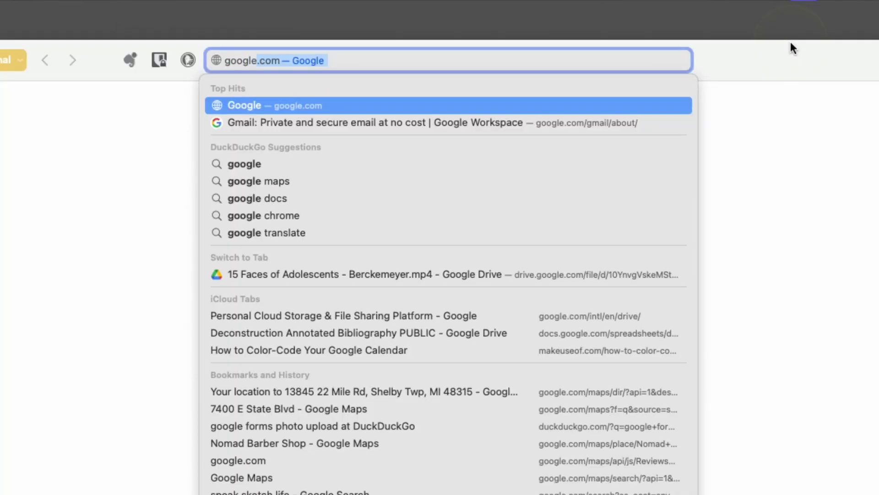
key(Return)
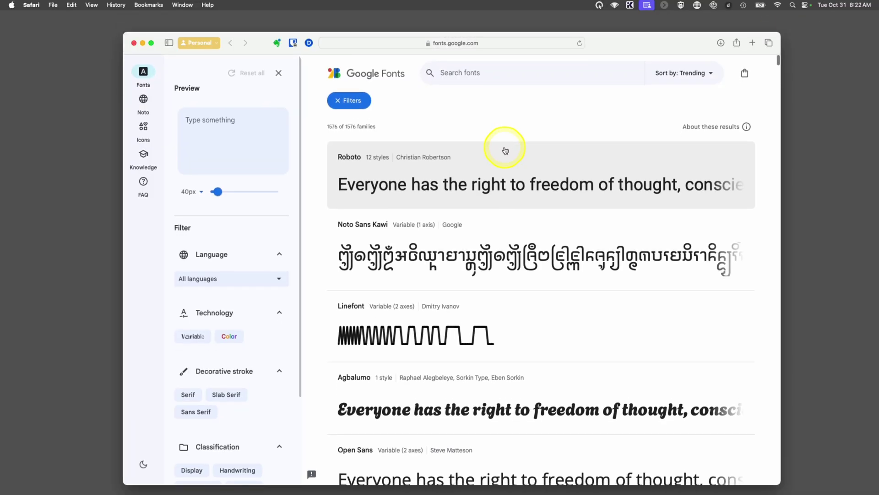
Scroll through the Google Fonts catalogue
click(501, 54)
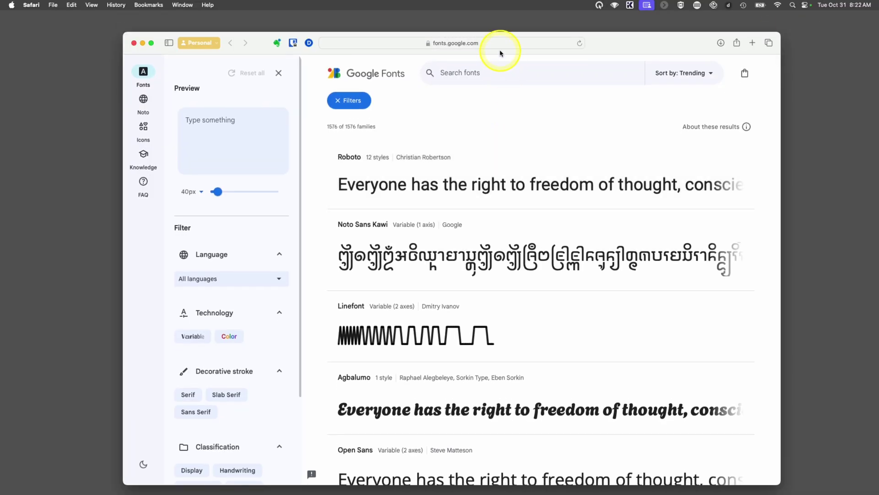
scroll(447, 231, down, 10)
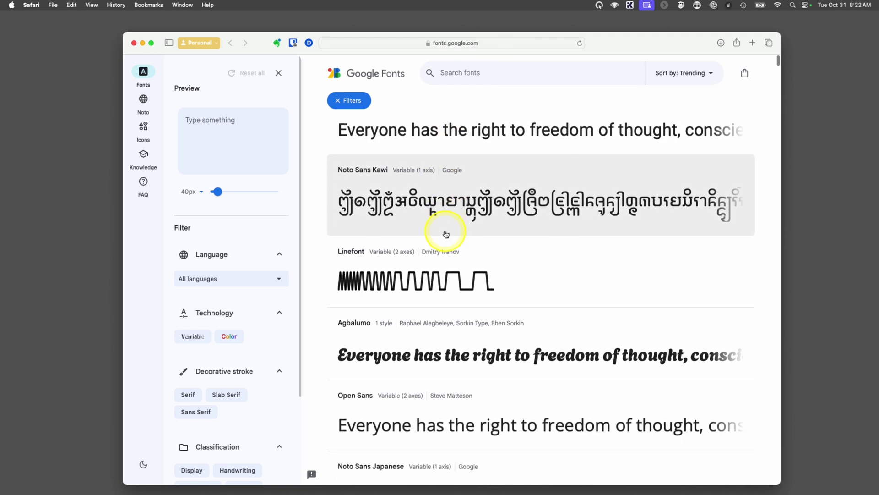
scroll(447, 234, down, 10)
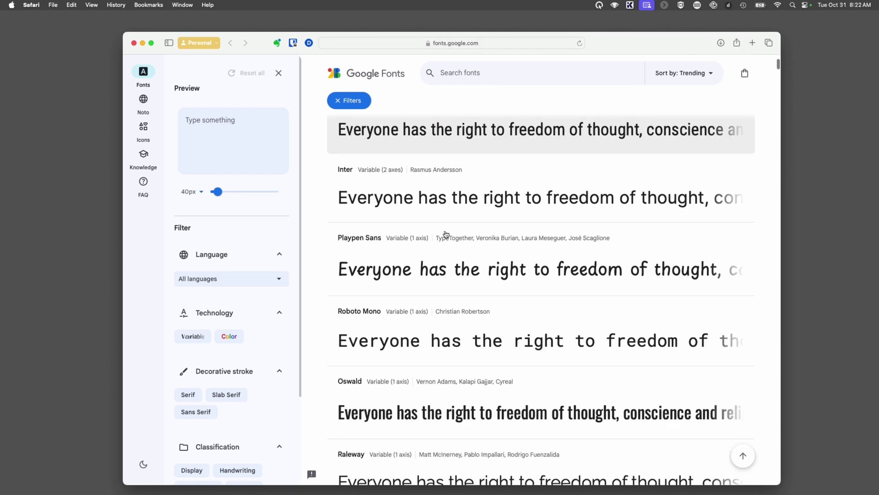
scroll(444, 234, down, 6)
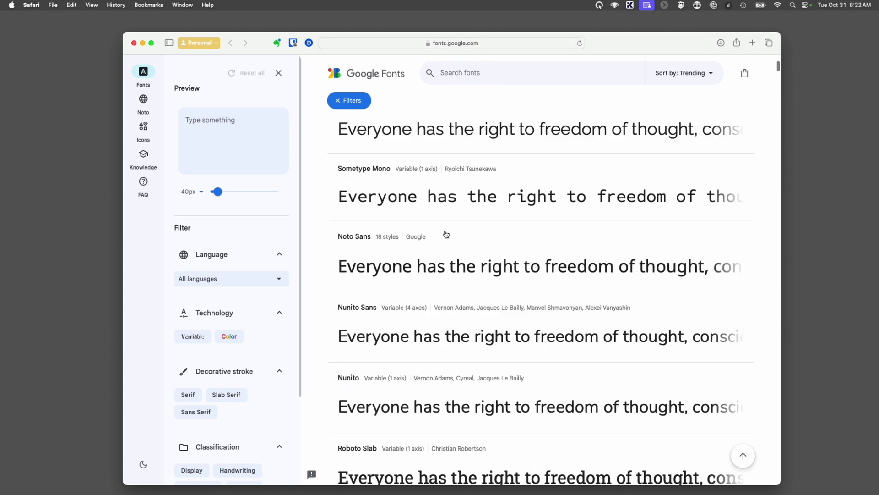
Sort the catalogue by Name, after trying Most popular and Newest, and pick Acme
click(692, 79)
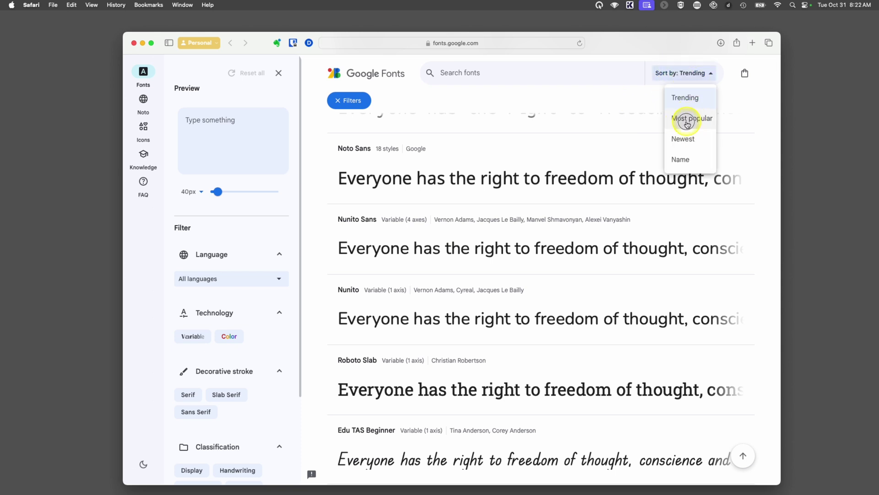
click(686, 118)
click(677, 72)
click(681, 139)
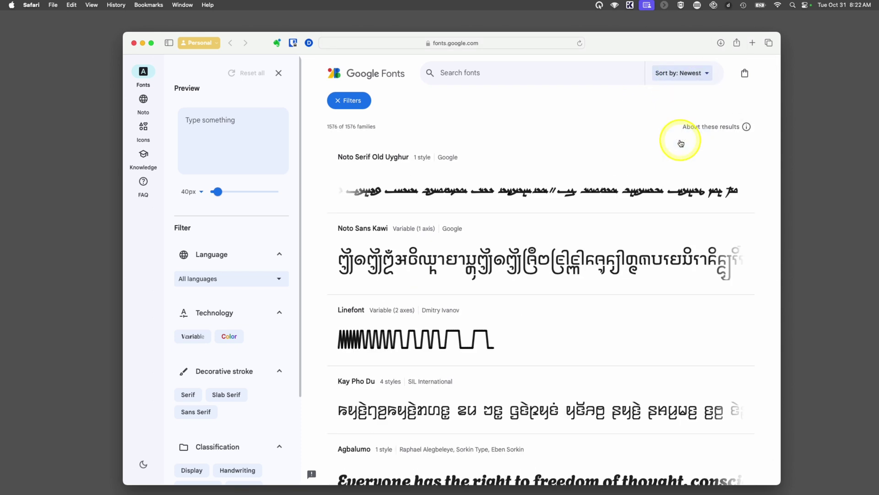
click(678, 159)
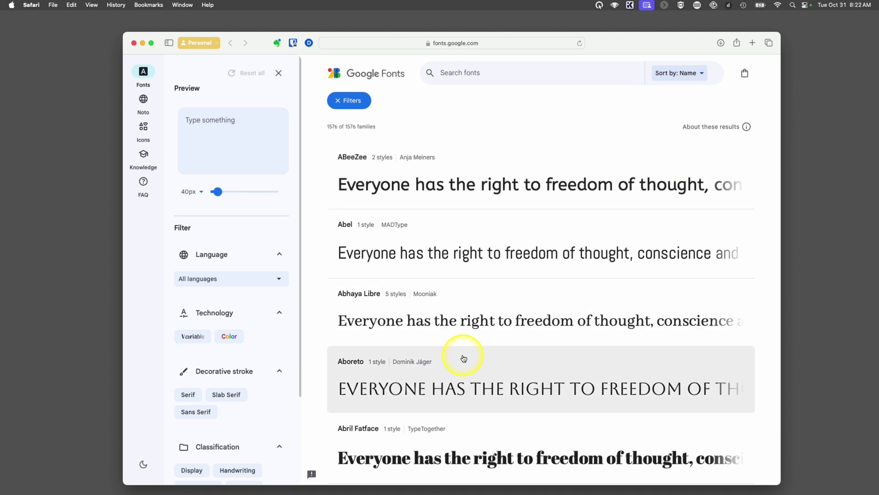
scroll(465, 357, down, 8)
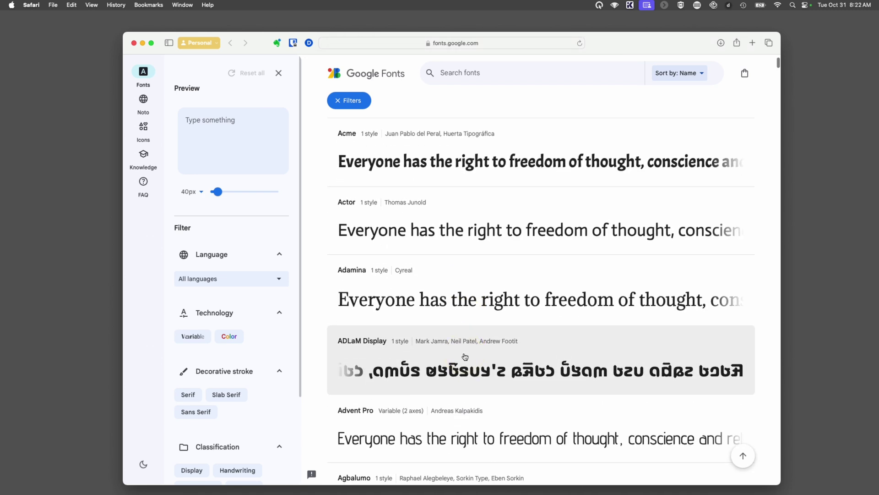
click(517, 166)
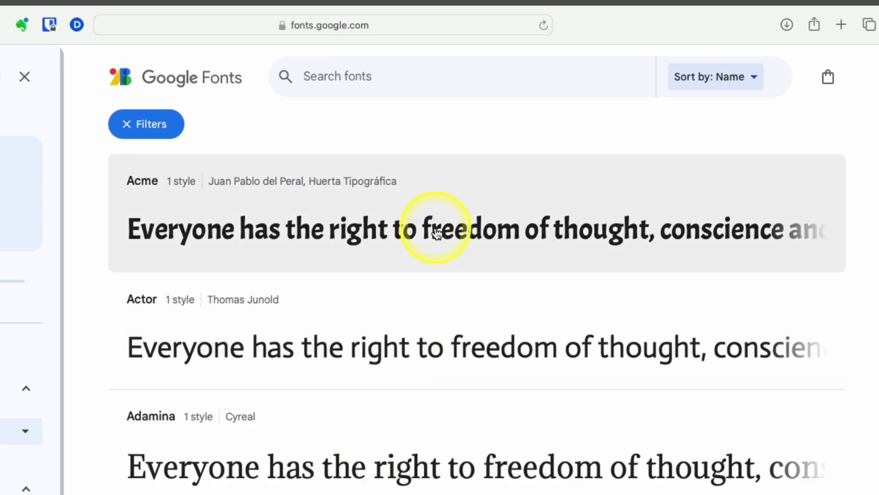
Open Acme's specimen page and download the full Acme family
click(436, 233)
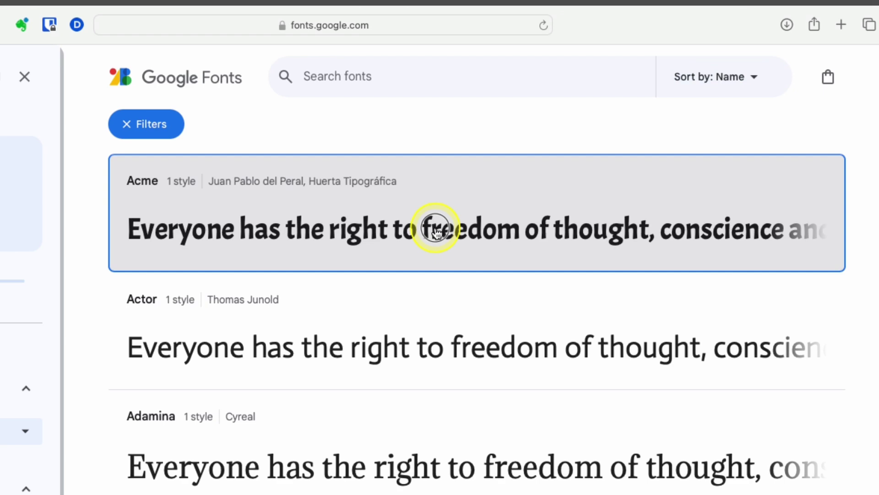
scroll(375, 369, down, 3)
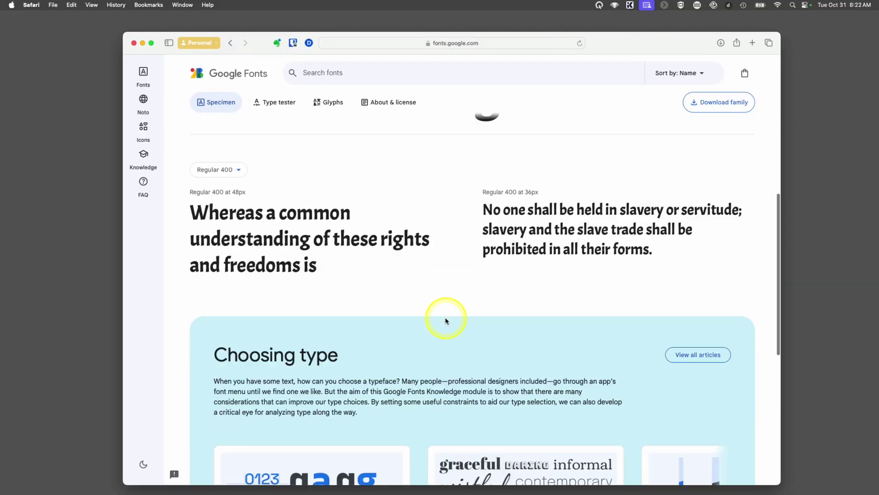
scroll(446, 321, down, 8)
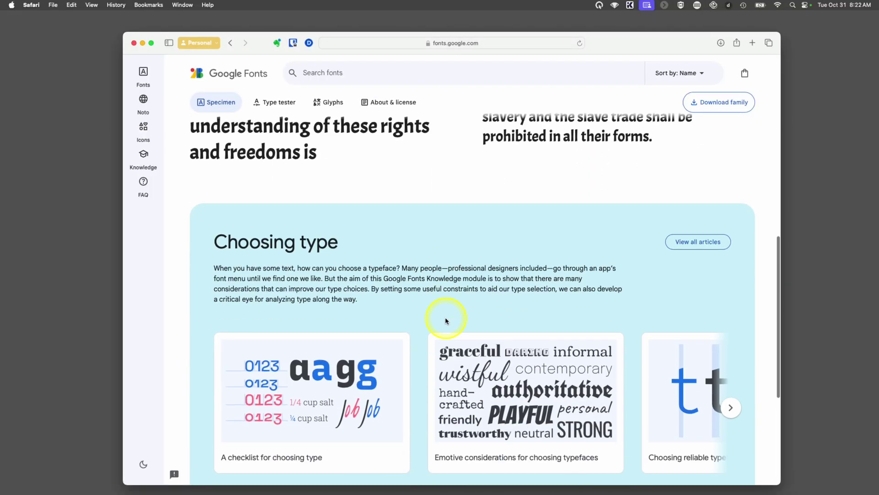
scroll(446, 321, up, 20)
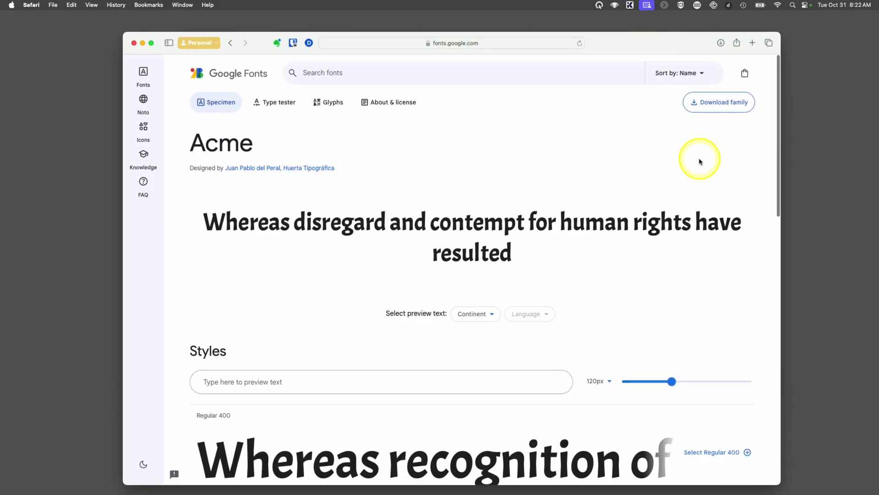
click(713, 103)
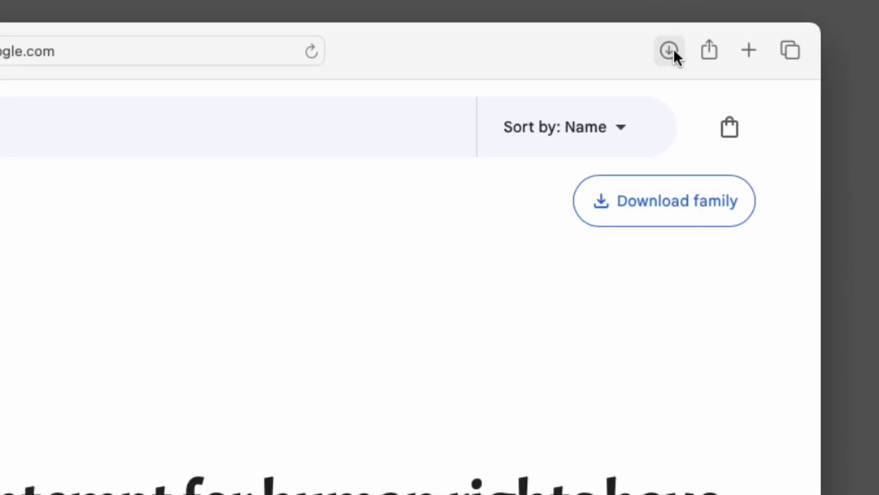
Reveal Acme.zip in Finder, unzip it, and select Acme-Regular.ttf
click(723, 44)
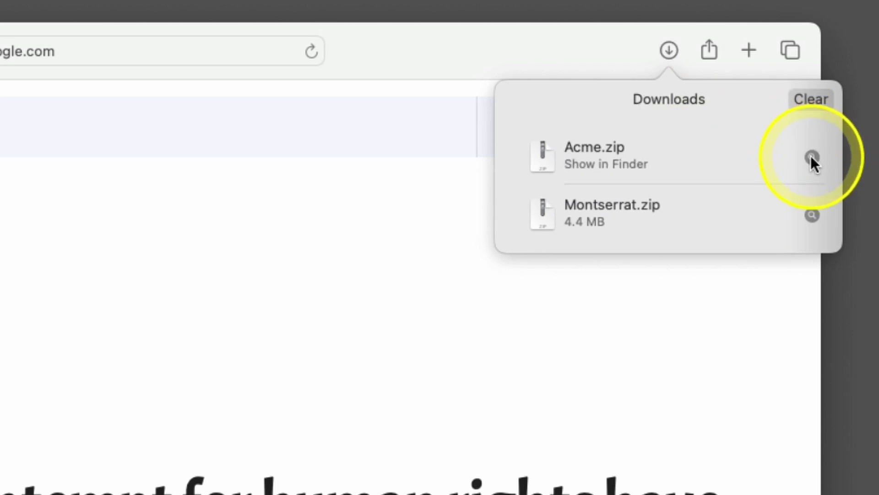
click(812, 157)
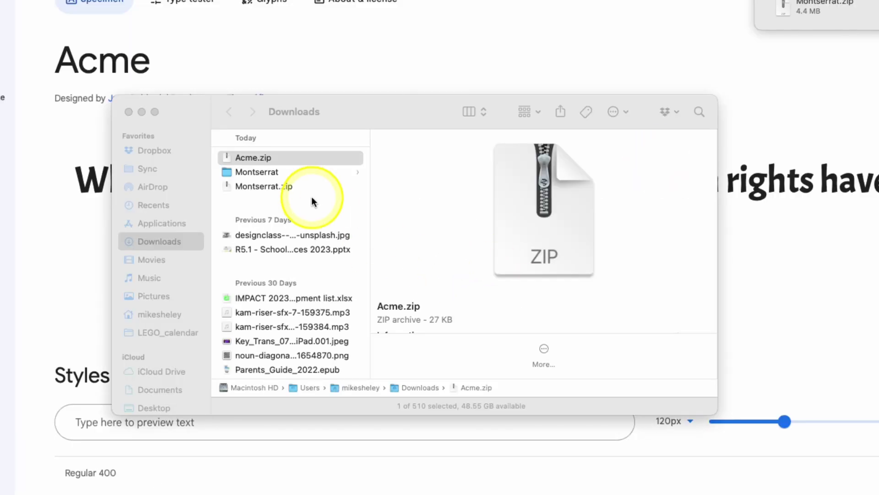
double_click(249, 158)
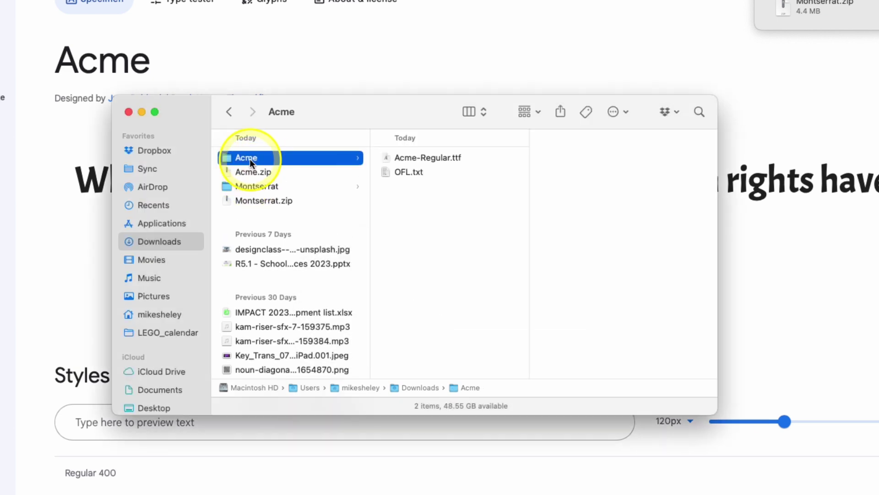
click(417, 157)
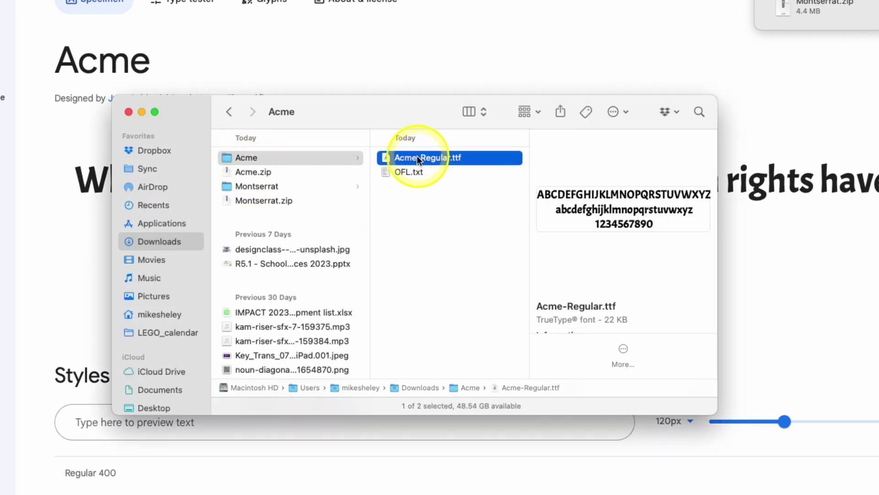
Install Acme-Regular.ttf, then search 'acme' in Font Book and view its glyphs
double_click(417, 158)
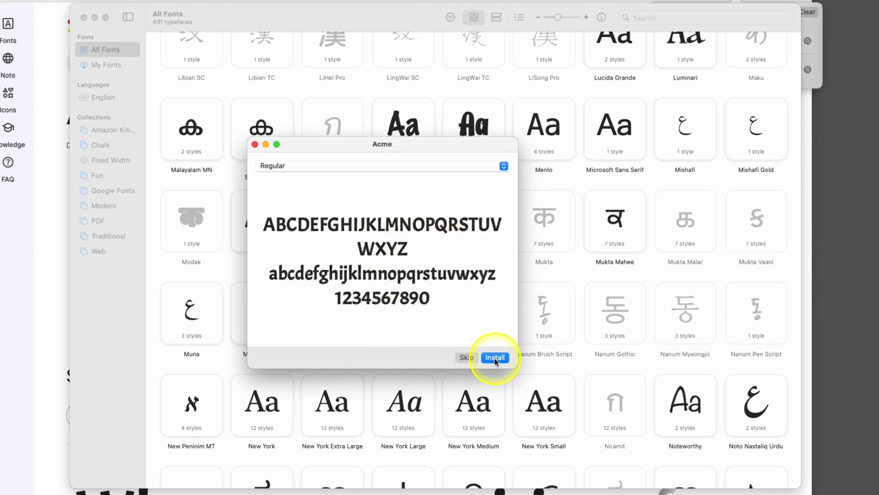
click(494, 357)
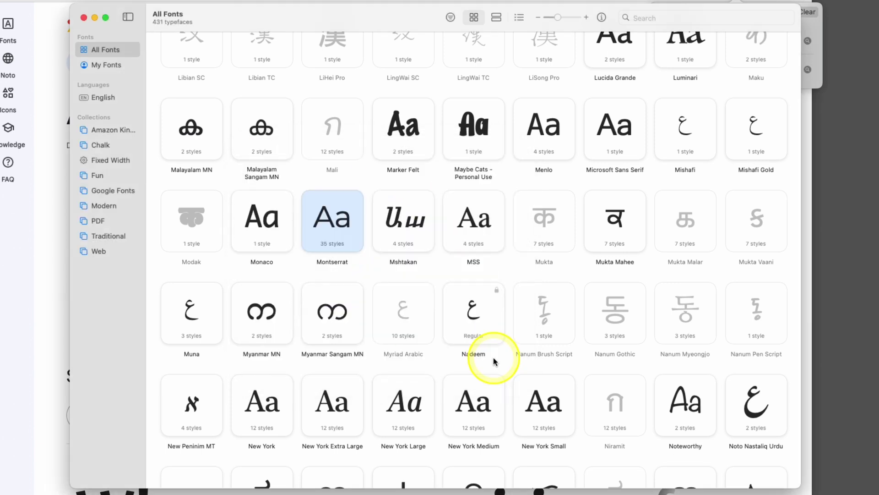
click(676, 17)
text(a)
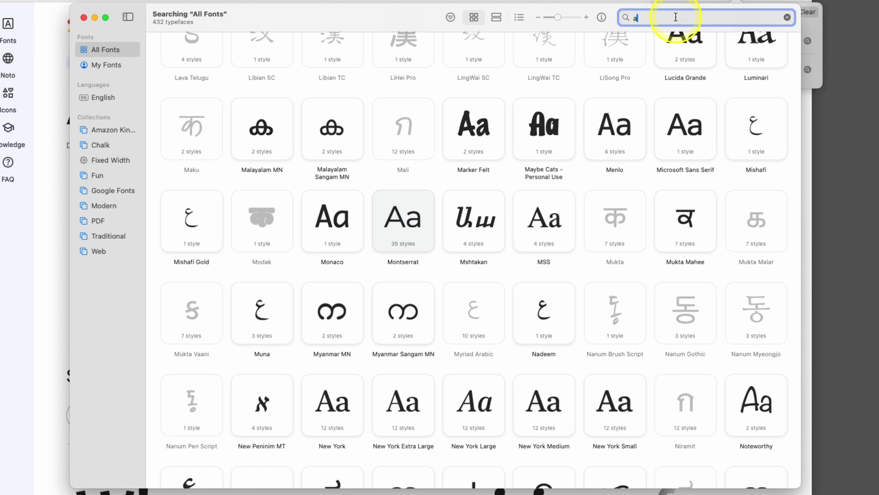
text(cme)
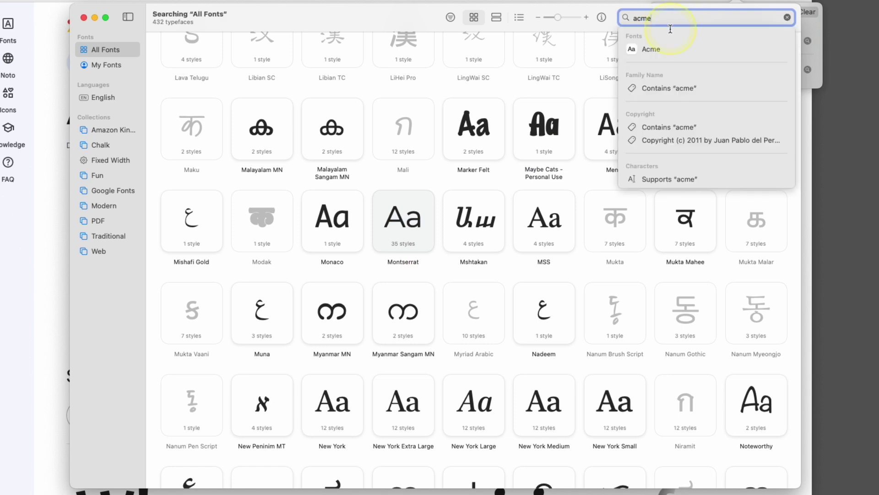
click(651, 49)
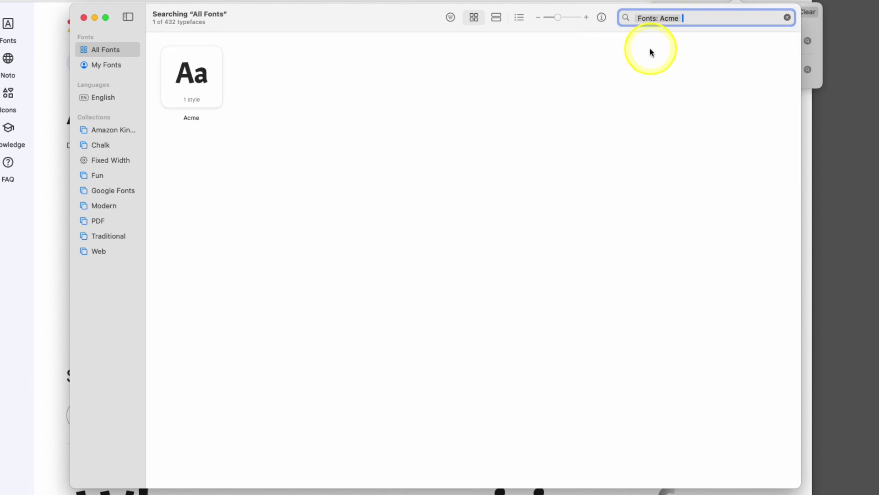
double_click(222, 108)
scroll(310, 245, down, 15)
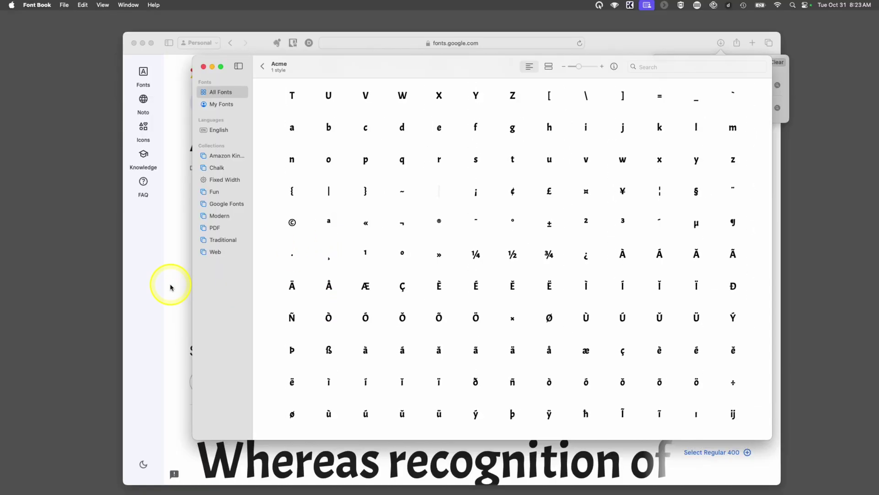
Hide Font Book and load dafont.com in Safari
key(super+q)
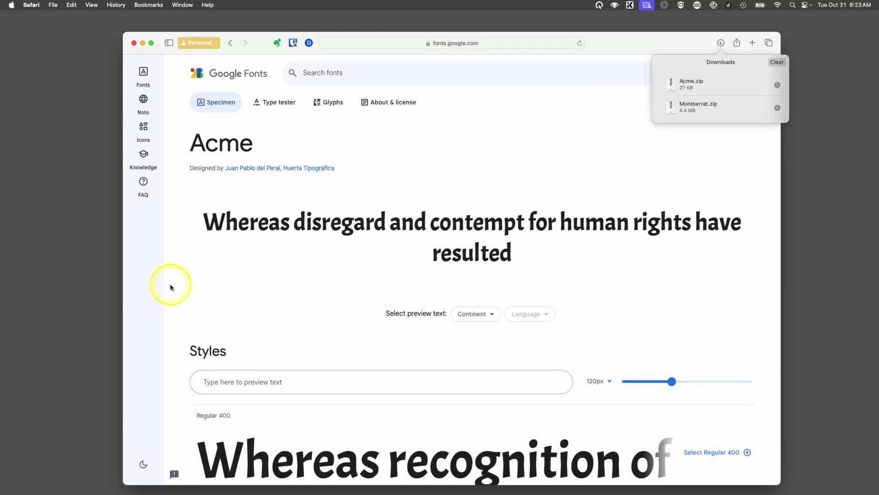
click(375, 45)
text(daf)
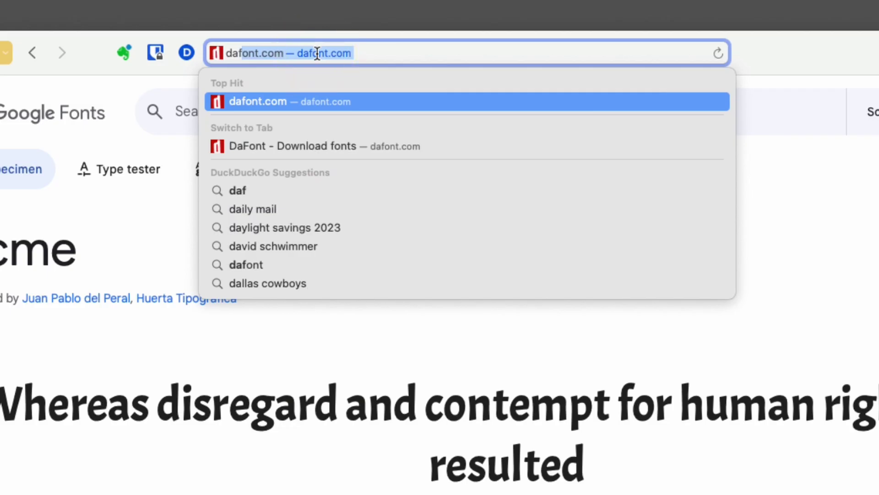
text(ont.com)
key(Return)
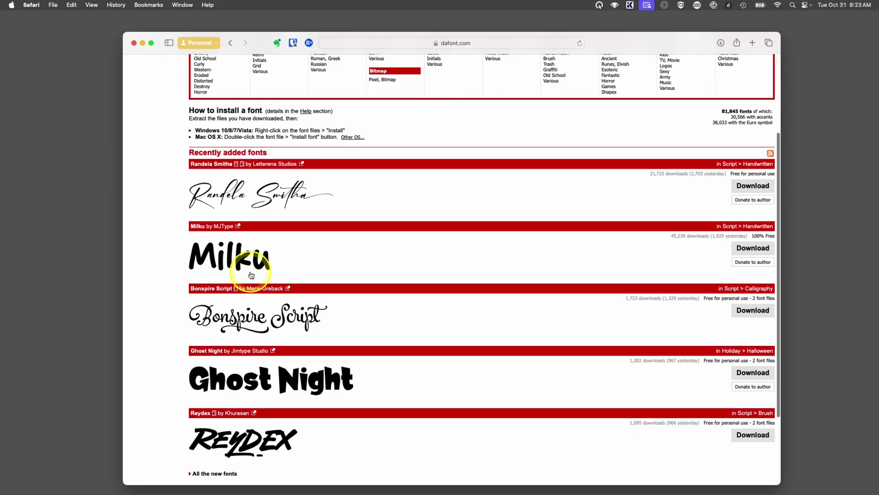
scroll(281, 399, down, 5)
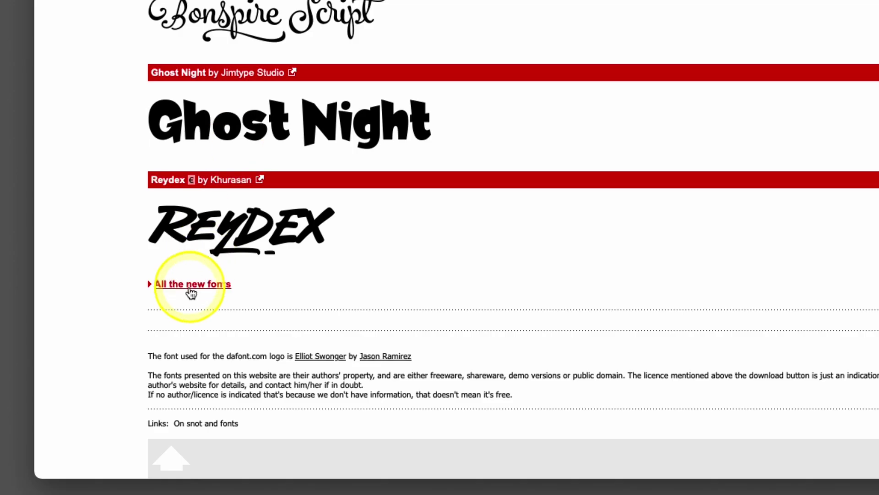
List new fonts, 200 per page, previewed as 'Check out my font! 1234 $%'
click(191, 289)
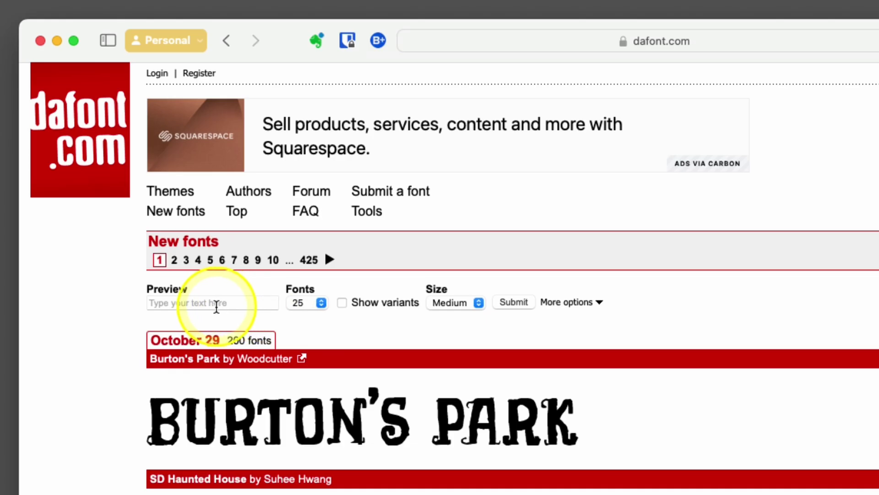
click(221, 304)
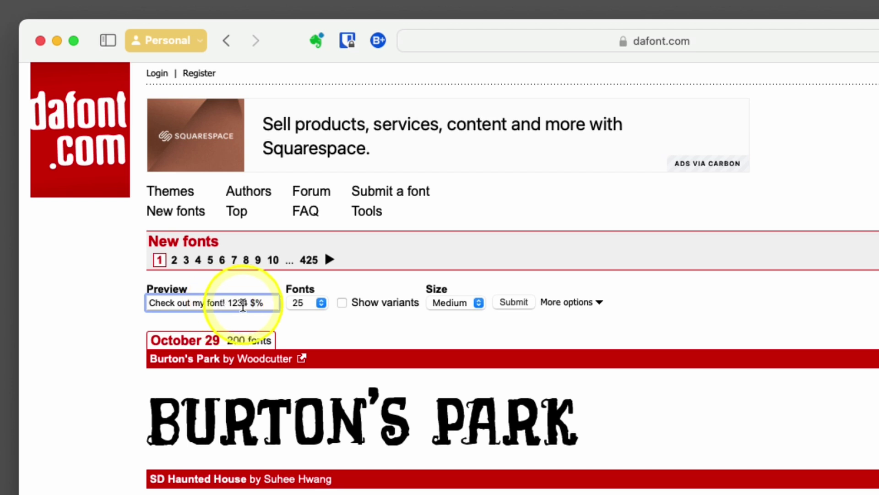
click(308, 304)
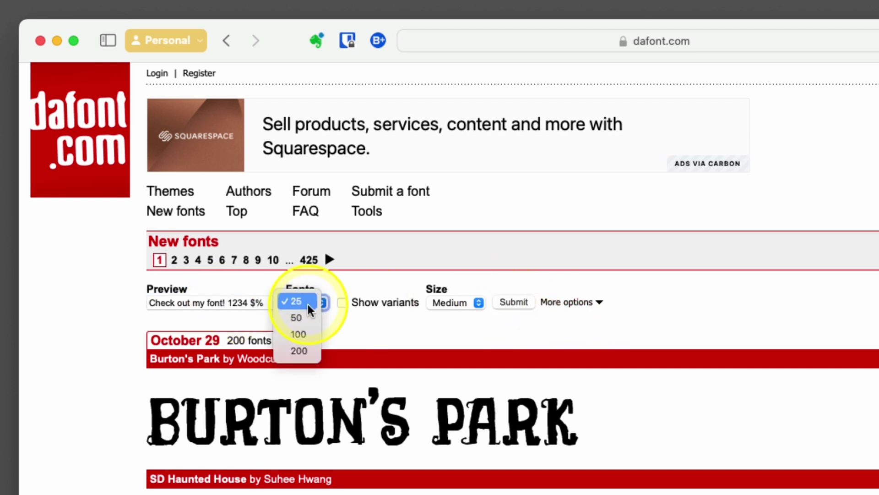
click(300, 351)
click(512, 301)
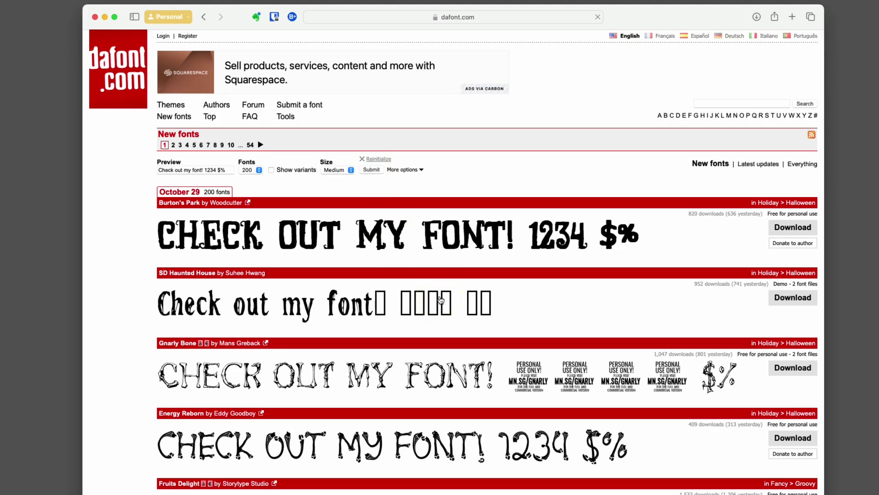
scroll(440, 300, down, 5)
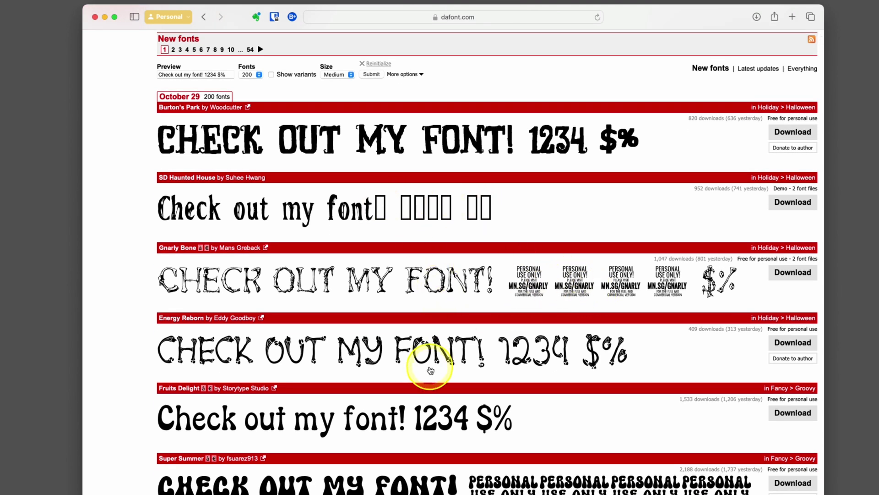
scroll(456, 361, down, 4)
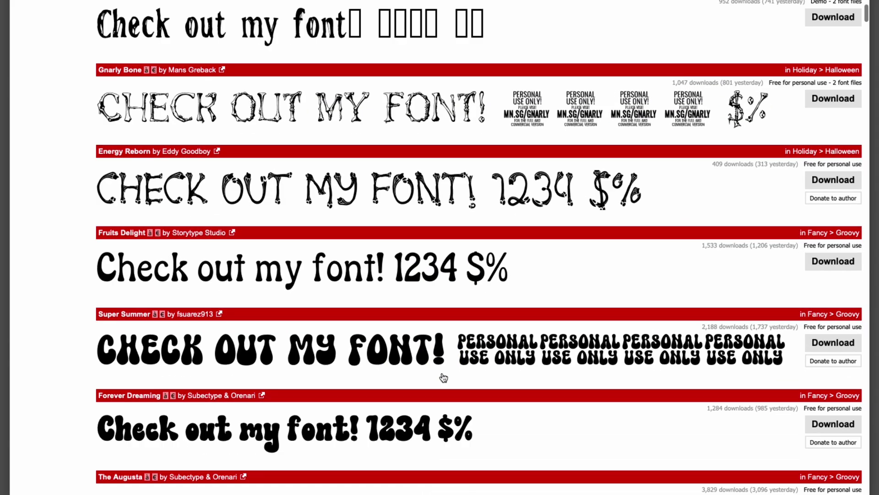
scroll(443, 377, down, 1)
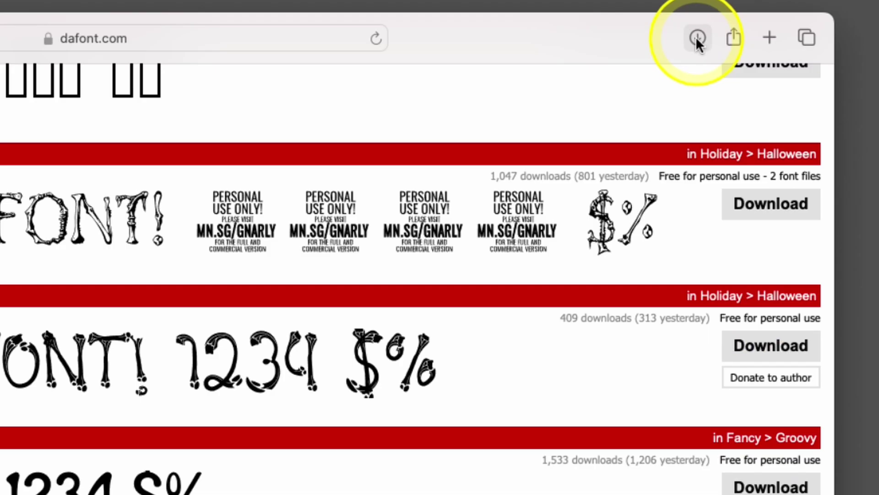
Reveal Fruits Delight.otf from Safari's downloads and open it in the installer
click(753, 19)
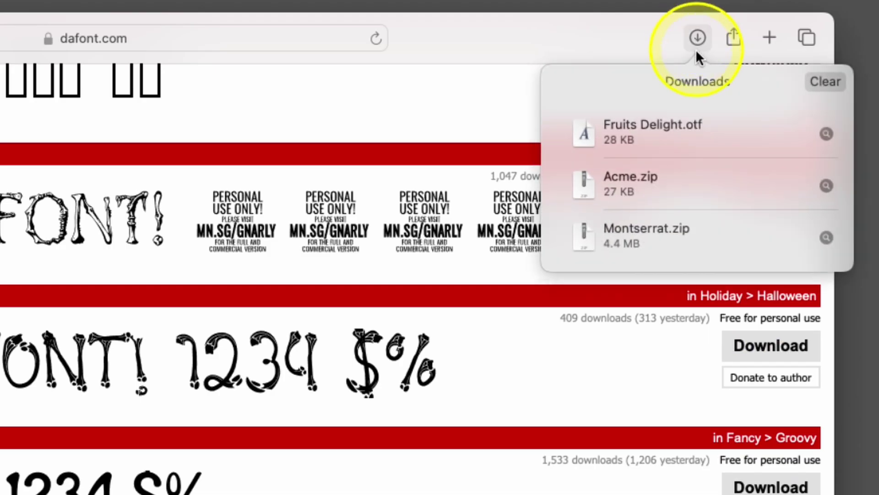
click(826, 134)
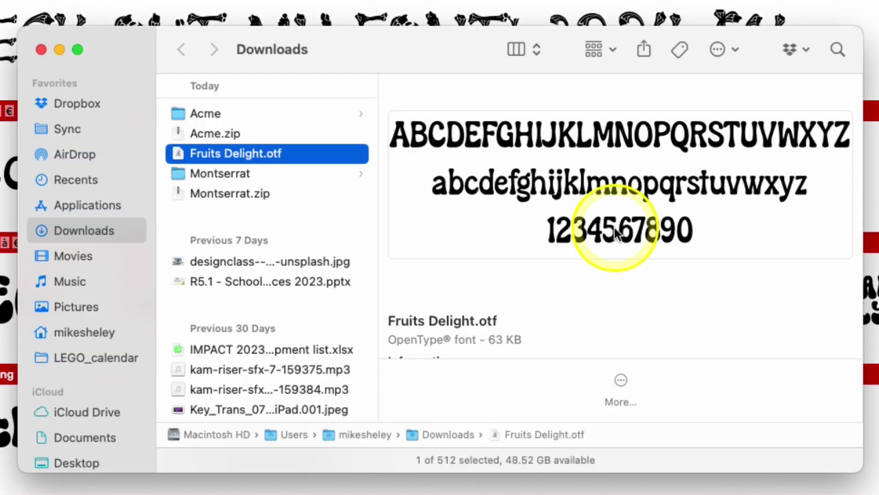
double_click(251, 151)
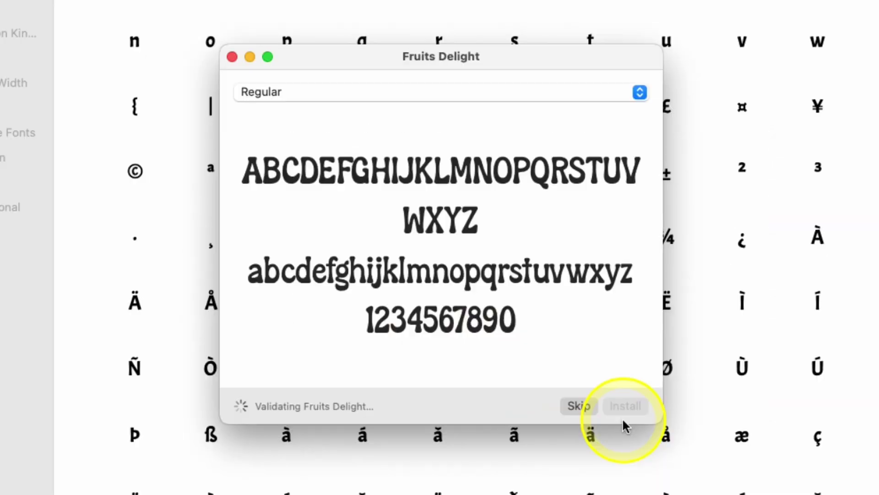
Install Fruits Delight, then search 'frut' in Font Book and open its tile
click(625, 408)
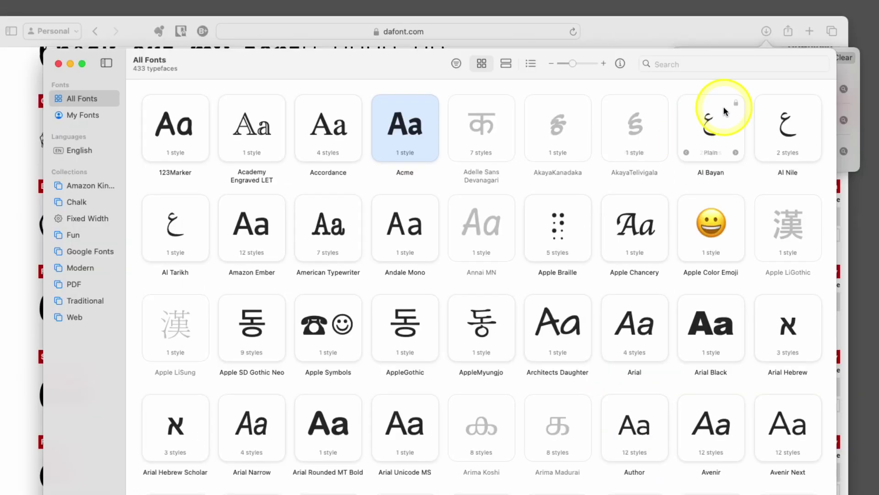
click(715, 65)
text(f)
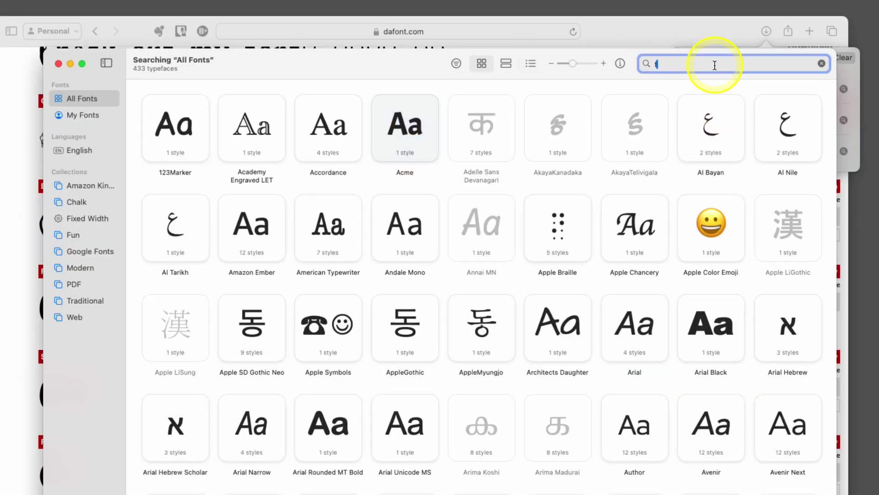
text(rut)
click(702, 106)
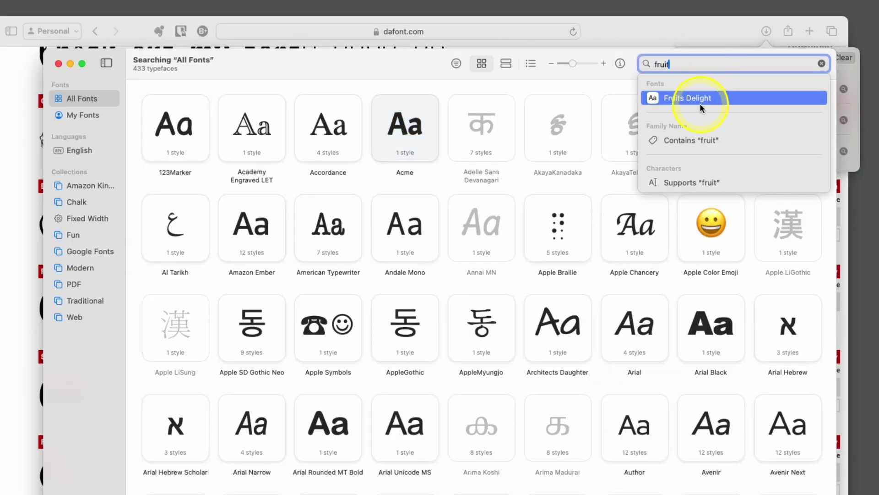
double_click(158, 131)
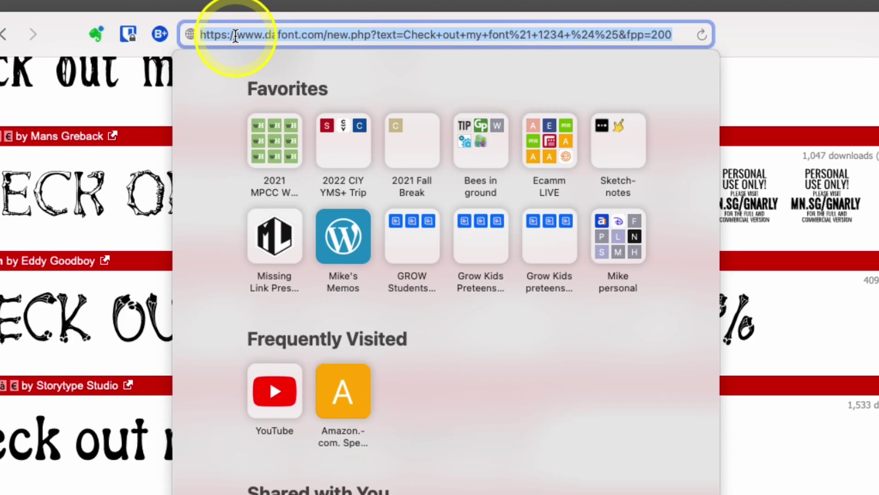
Load fontsquirrel.com and filter to the Comic classification and Handrawn tag, leaving 5 fonts
text(fontsquirrel.com — Free Fonts! Legit Free & Quality » Font Squirrel)
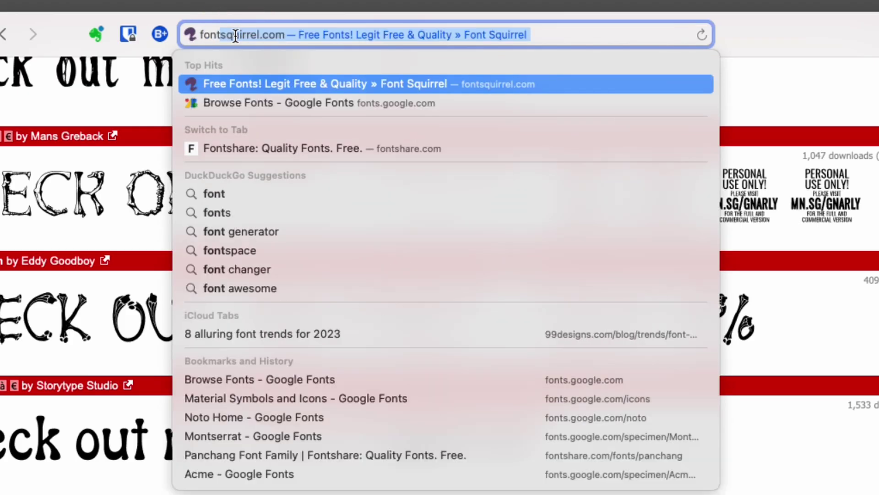
key(Return)
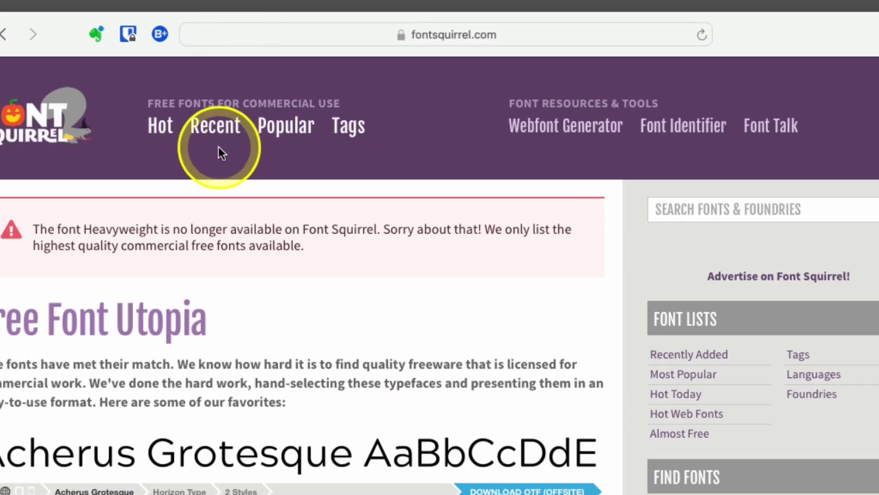
scroll(218, 146, down, 2)
scroll(224, 318, down, 3)
scroll(224, 319, up, 2)
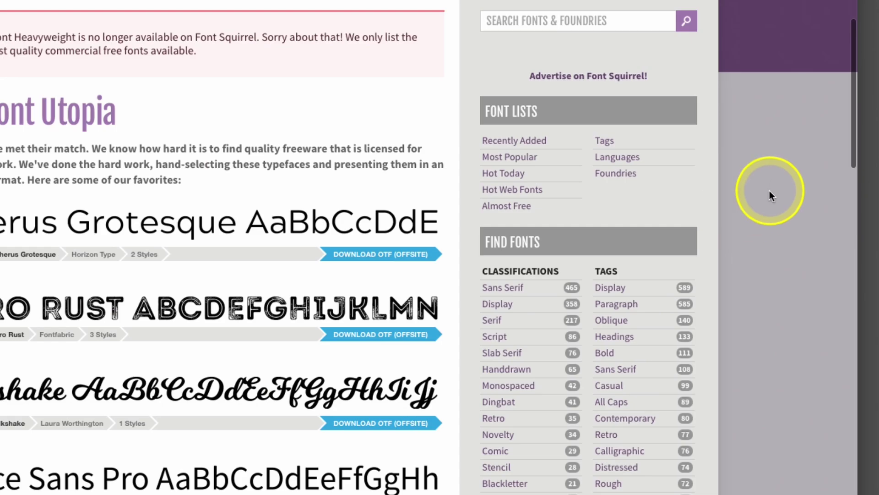
scroll(543, 441, down, 5)
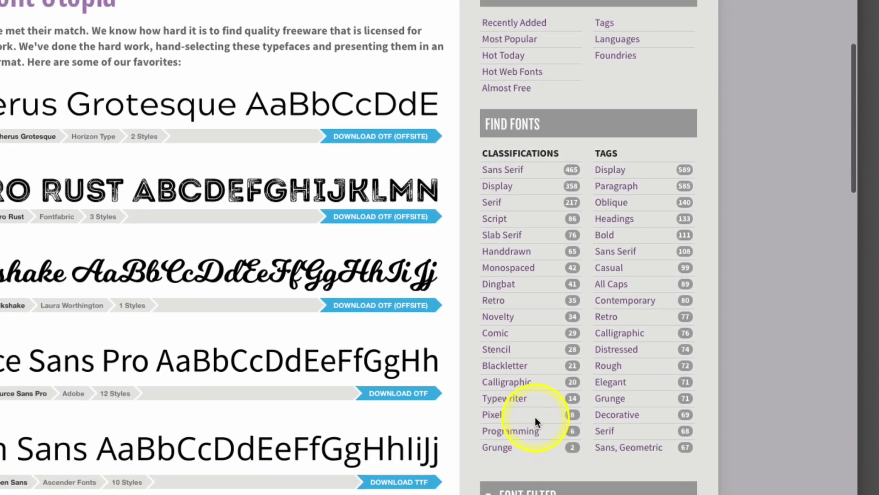
click(494, 333)
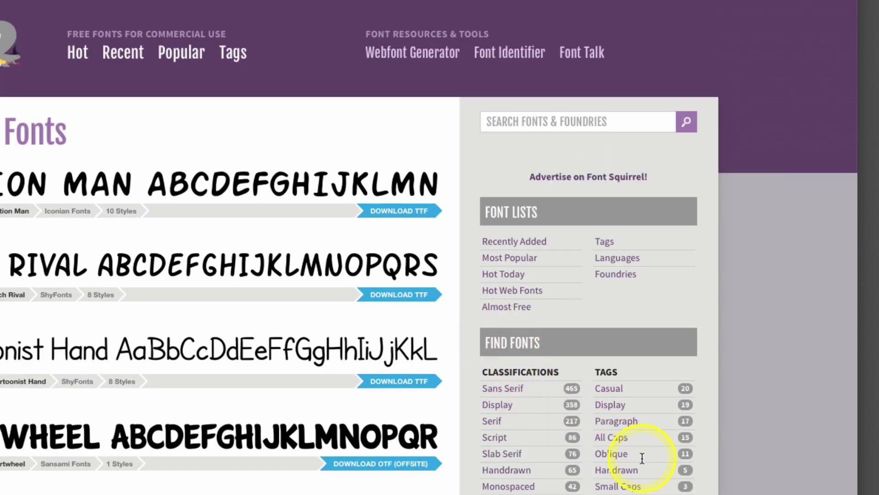
click(618, 471)
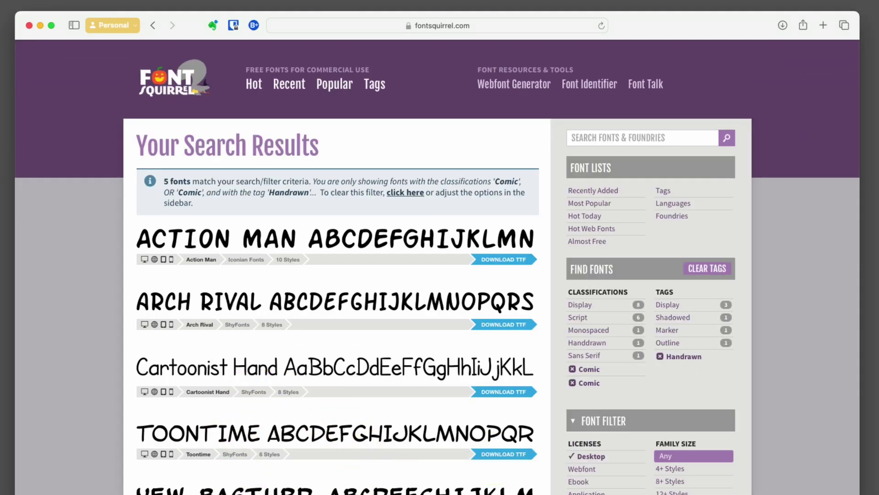
Download Cartoonist Hand as TTF and reveal the SF-Cartoonist-Hand folder in Finder
scroll(259, 384, down, 1)
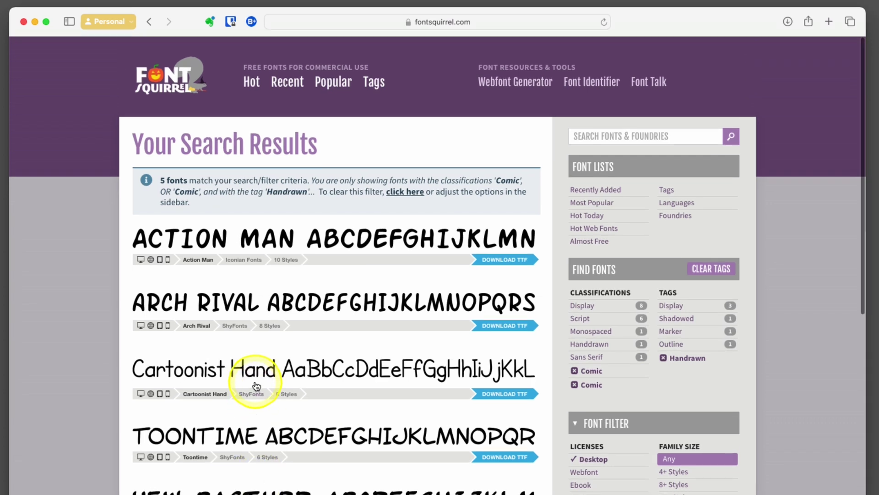
click(302, 373)
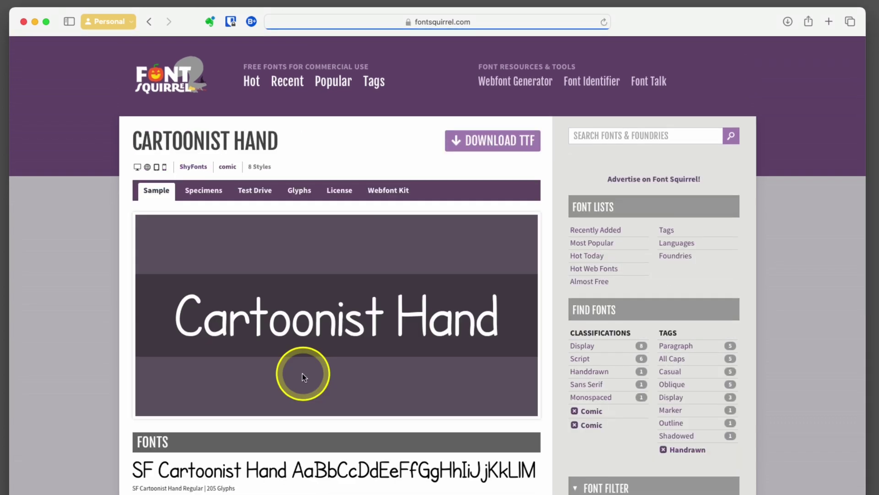
scroll(302, 376, down, 5)
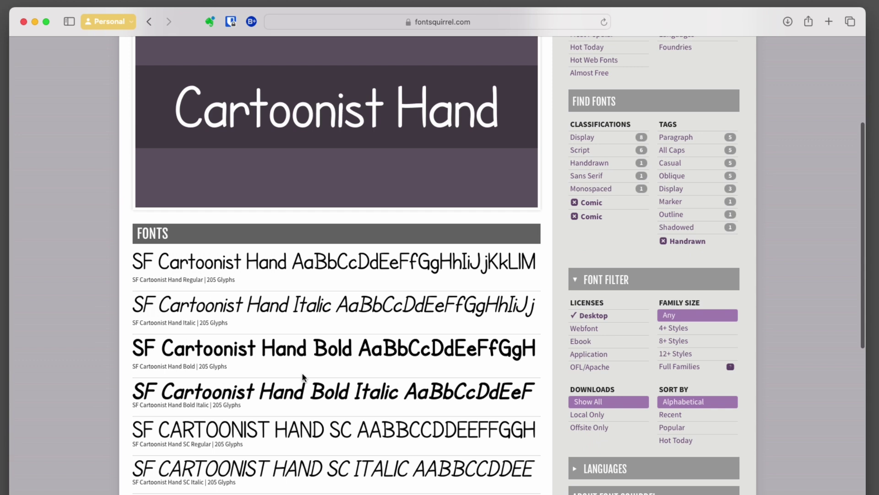
scroll(302, 377, down, 2)
scroll(302, 377, up, 5)
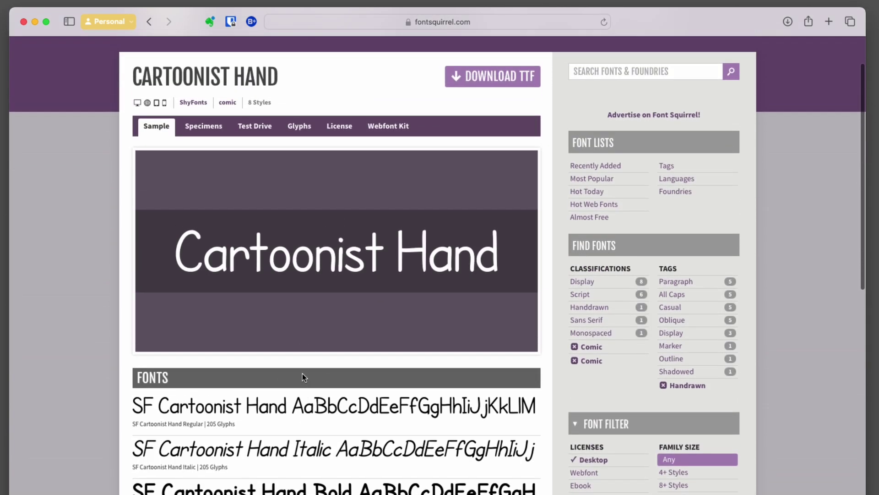
click(485, 76)
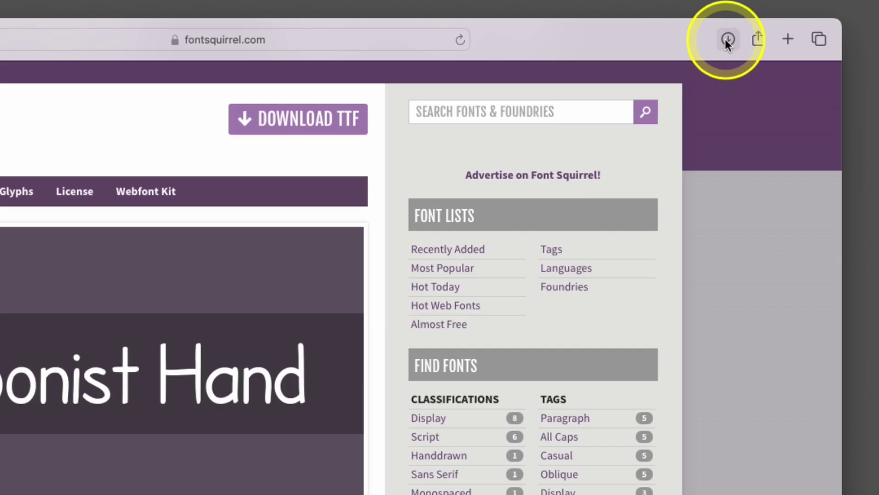
click(723, 41)
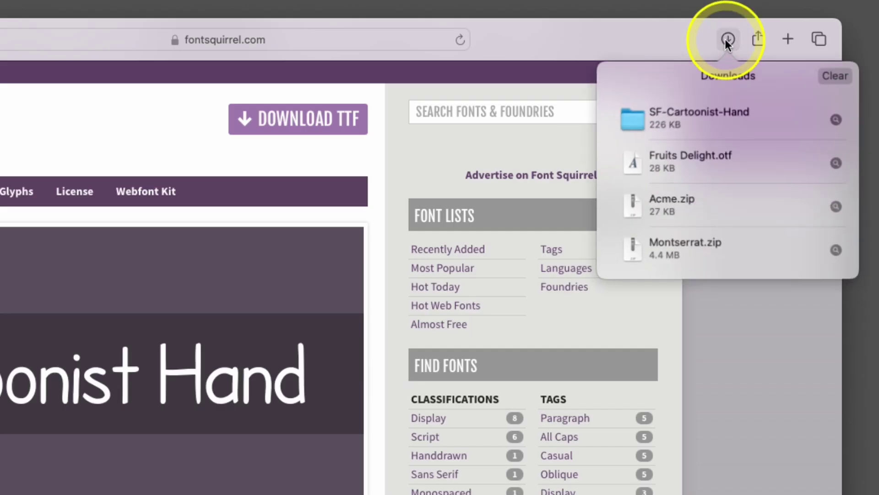
click(835, 119)
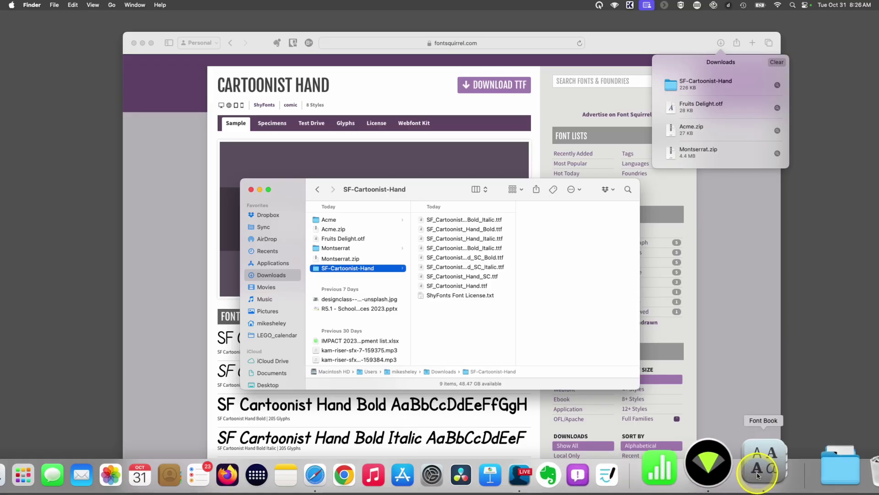
Drag all eight SF Cartoonist Hand .ttf files into Font Book, then preview the family's styles
click(774, 471)
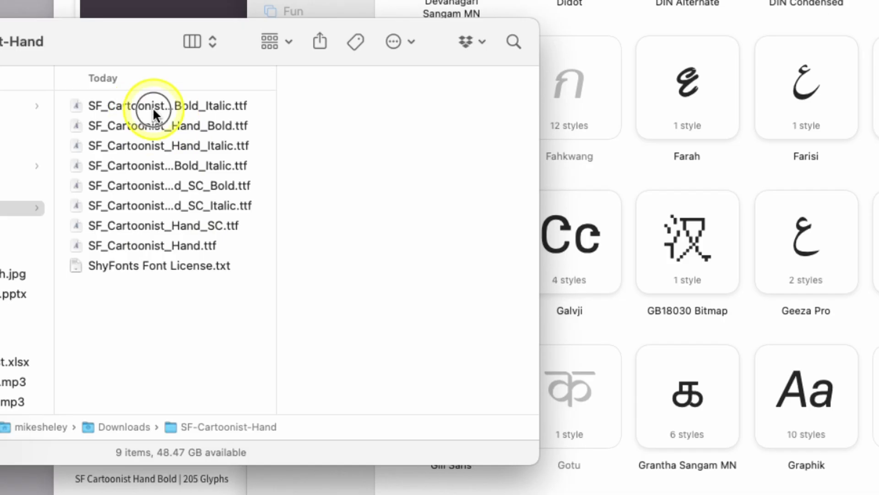
click(249, 193)
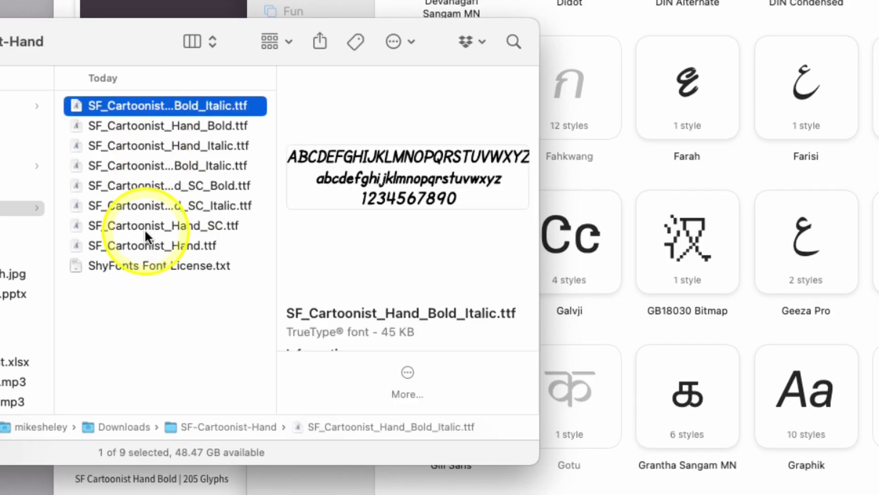
shift+click(133, 244)
drag(132, 243, 616, 169)
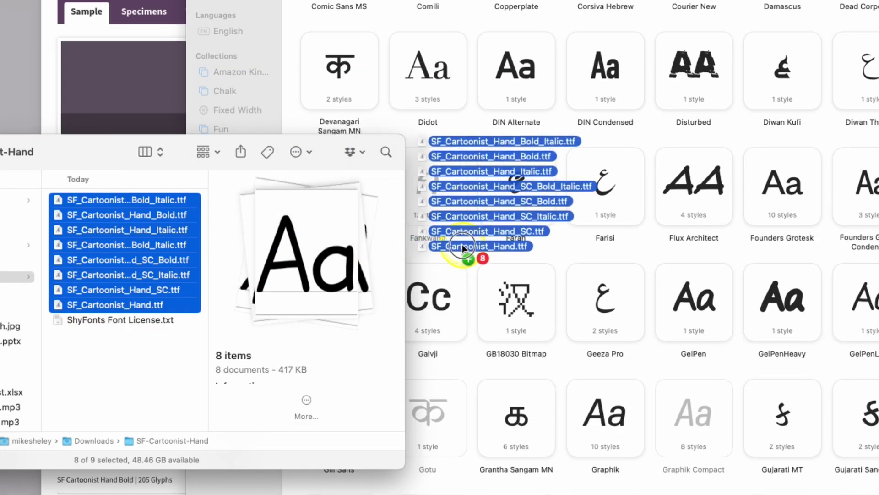
drag(463, 245, 501, 240)
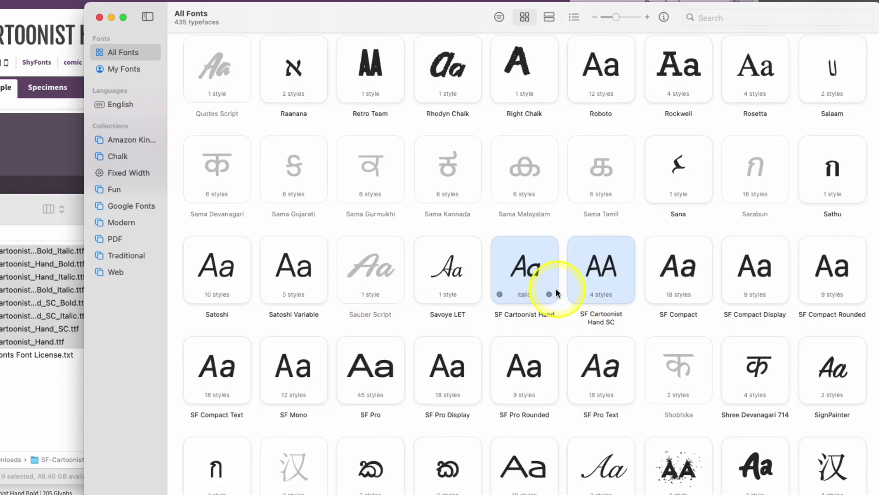
double_click(525, 265)
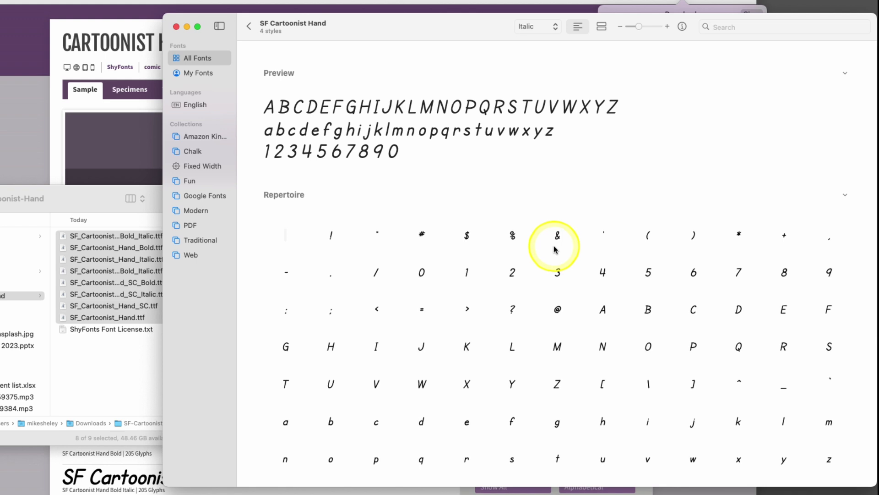
click(555, 26)
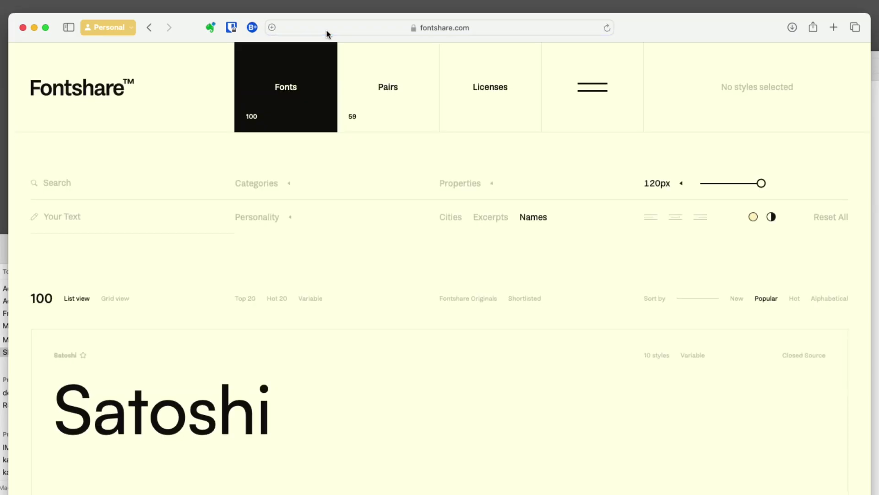
Open the Fontshare font list and set the custom preview text to 'Font Test 123 $#@'
click(299, 65)
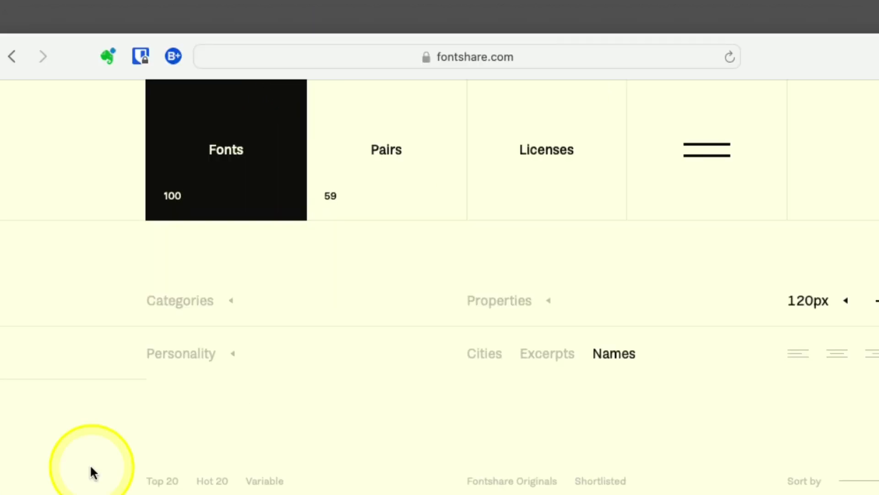
scroll(89, 464, down, 10)
scroll(90, 463, up, 10)
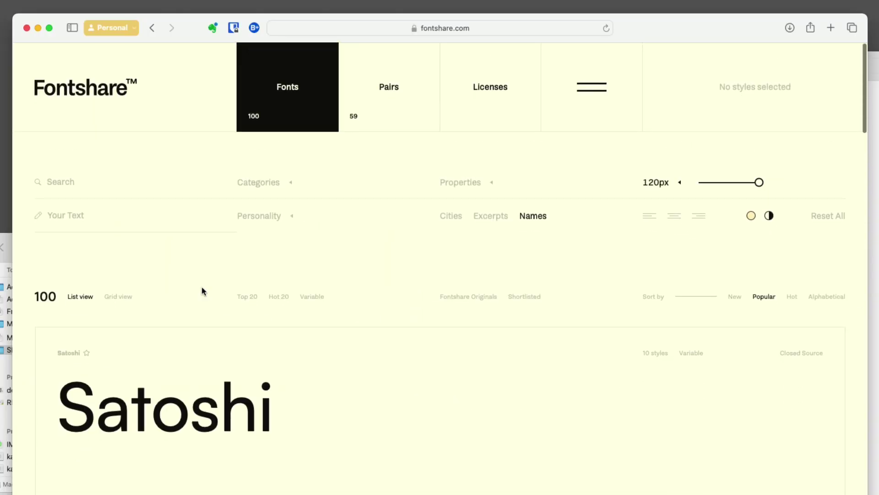
click(67, 213)
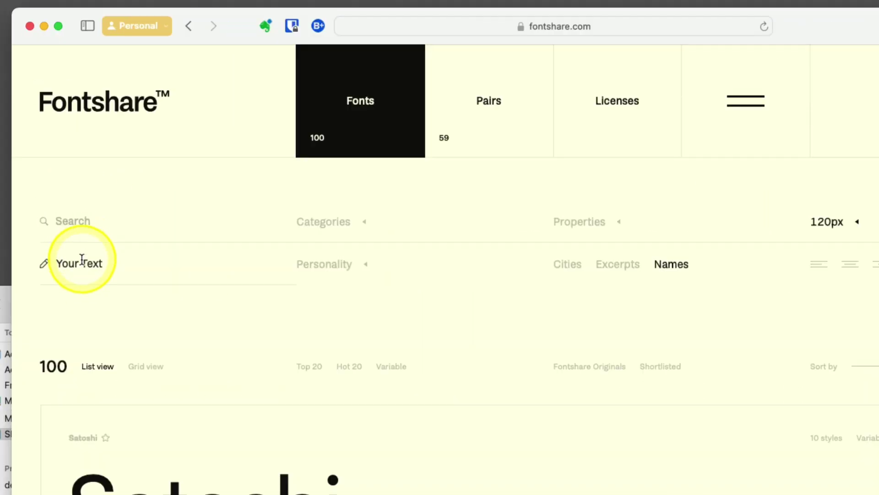
click(82, 260)
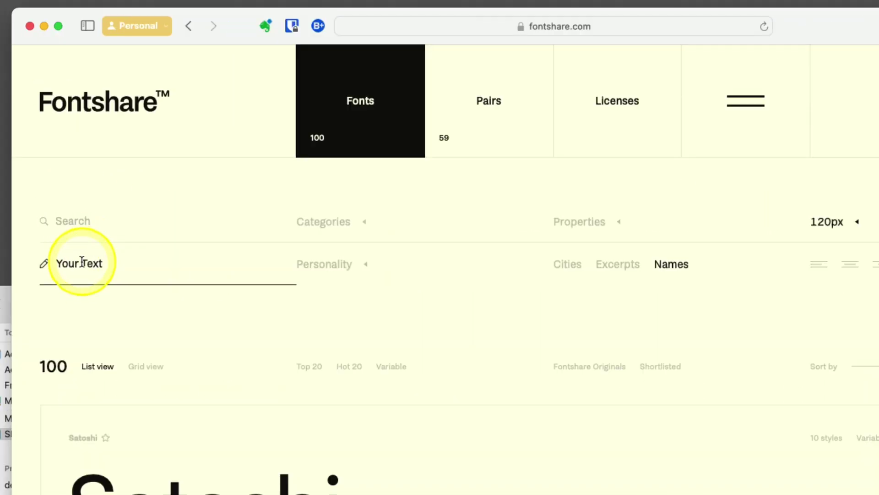
text(Font Test 123 $#@)
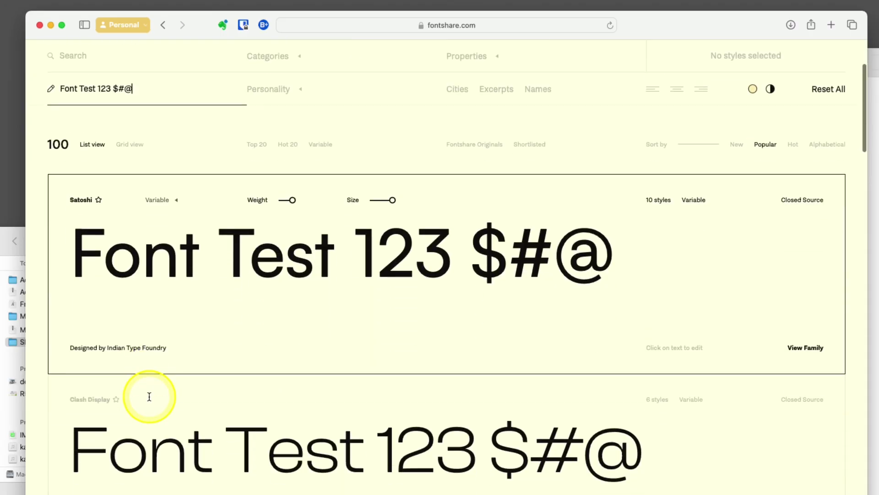
Filter fonts to Informal personality and Sans category, adjust the weight range, and find Pally
scroll(149, 397, down, 10)
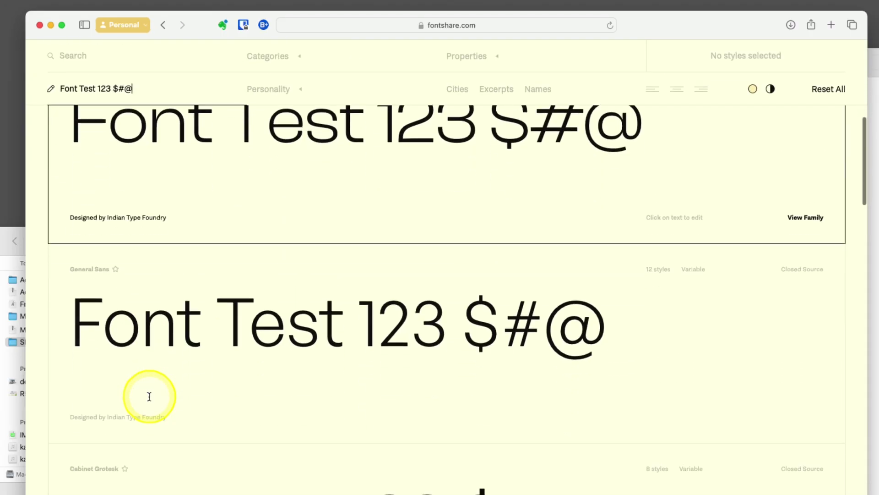
scroll(149, 397, up, 15)
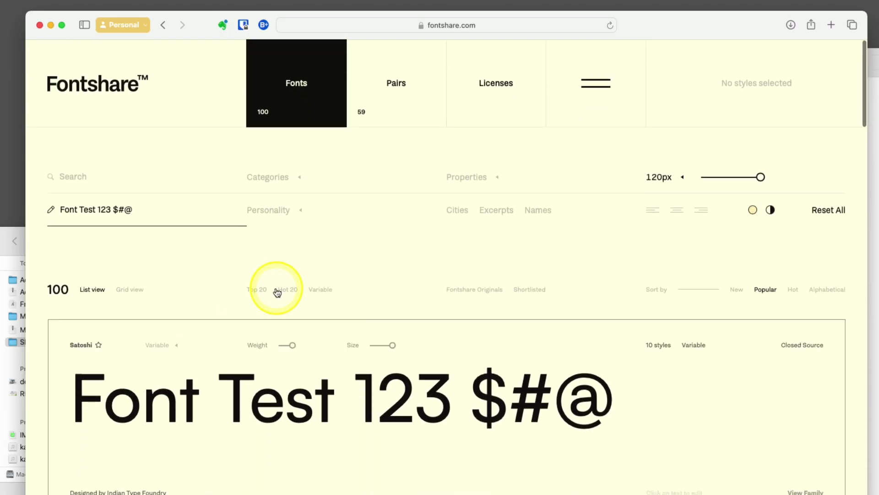
click(301, 223)
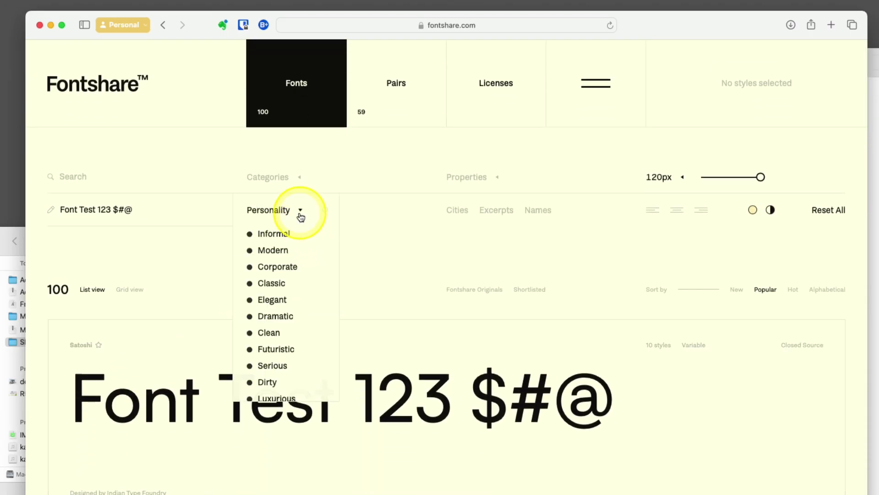
click(271, 233)
click(287, 176)
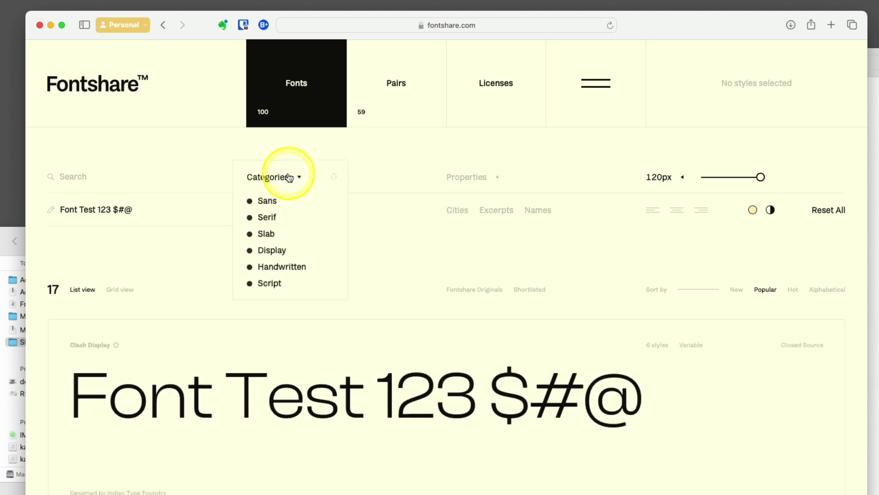
click(267, 202)
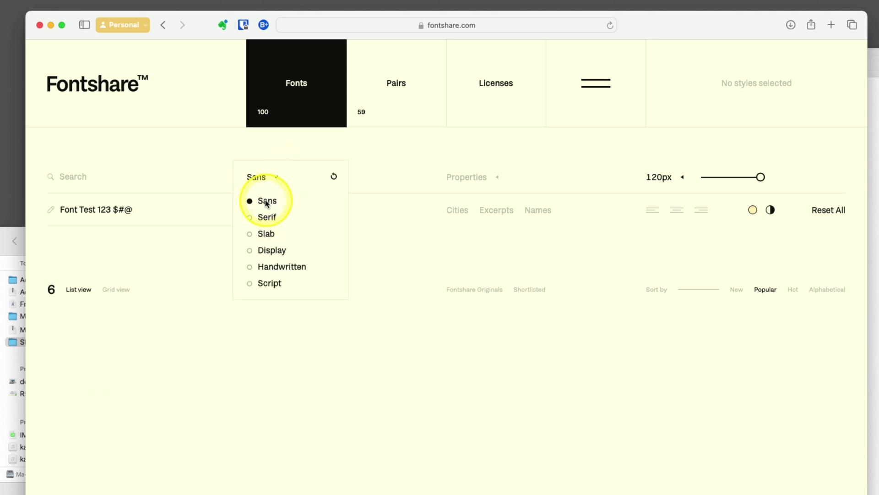
click(458, 185)
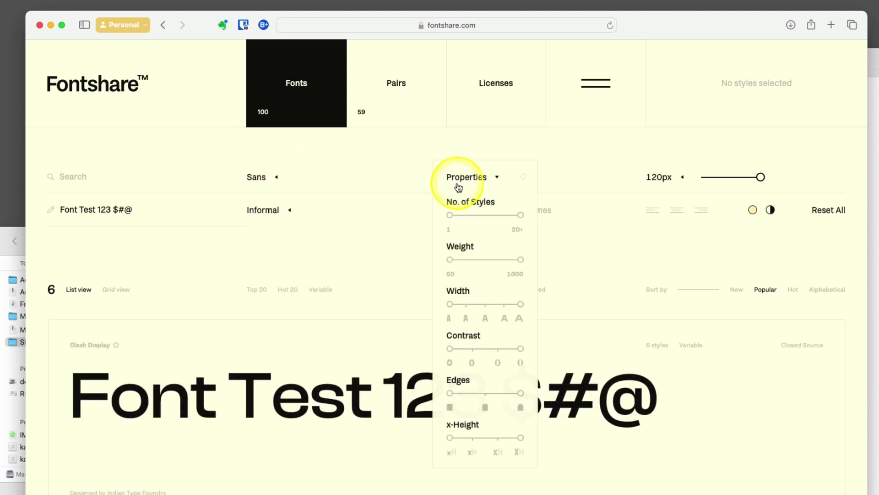
click(449, 260)
drag(451, 266, 473, 257)
scroll(358, 365, down, 3)
scroll(358, 364, down, 10)
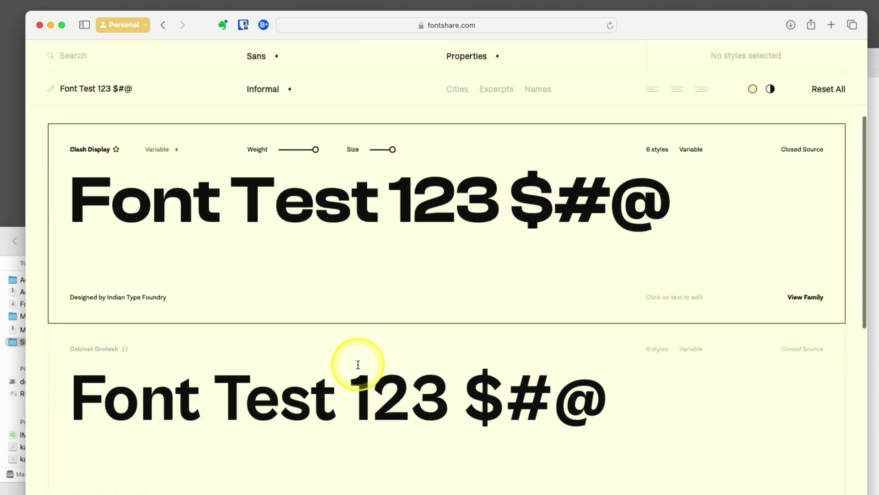
scroll(353, 372, up, 3)
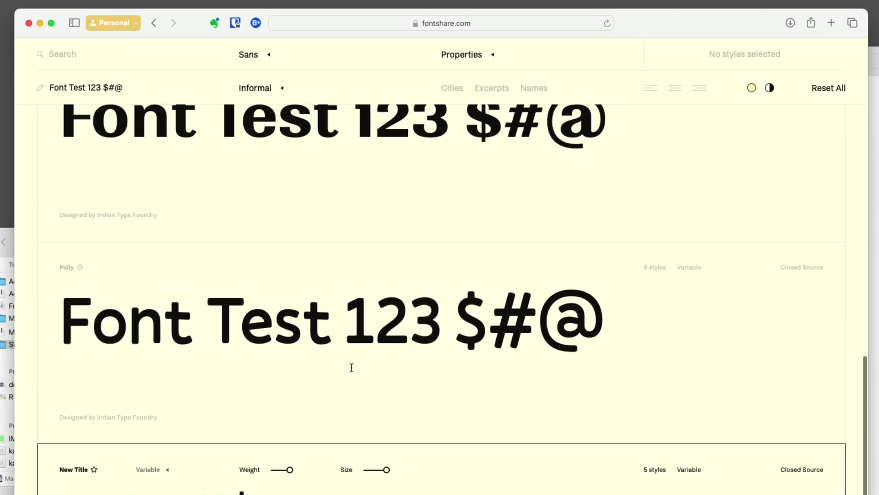
Open Pally's page and download the whole family, accepting the ITF Free Font License
click(349, 330)
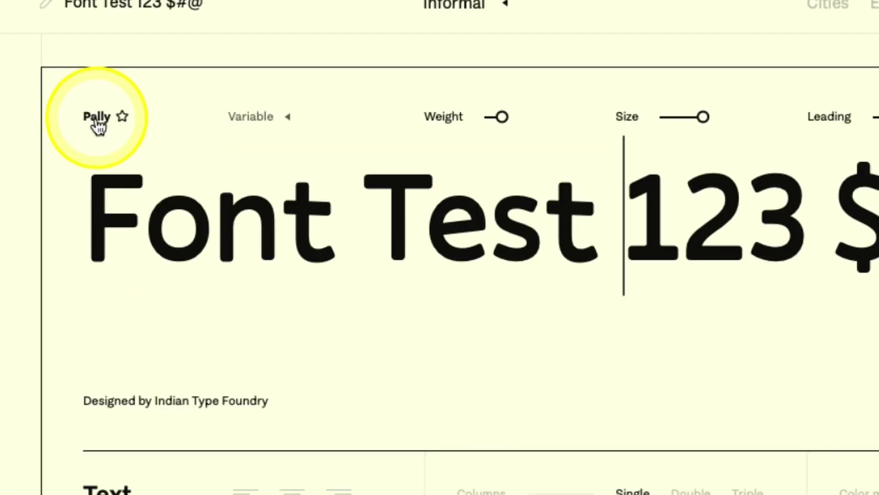
click(96, 118)
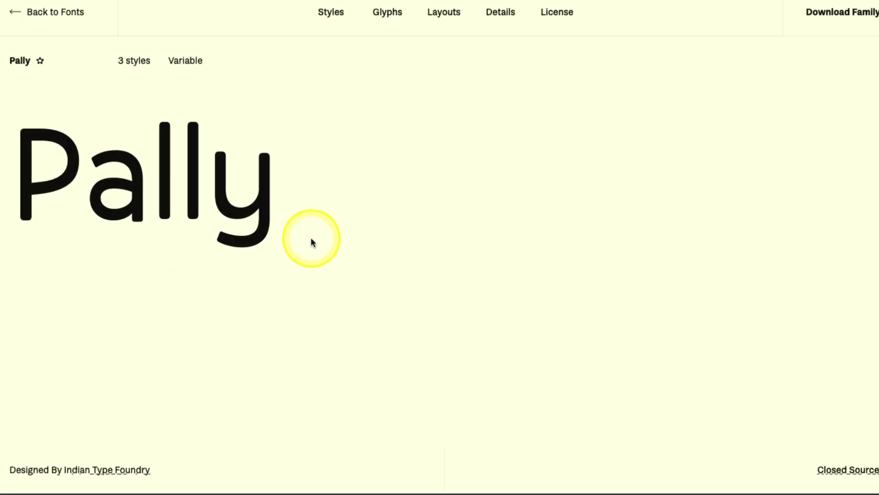
click(826, 25)
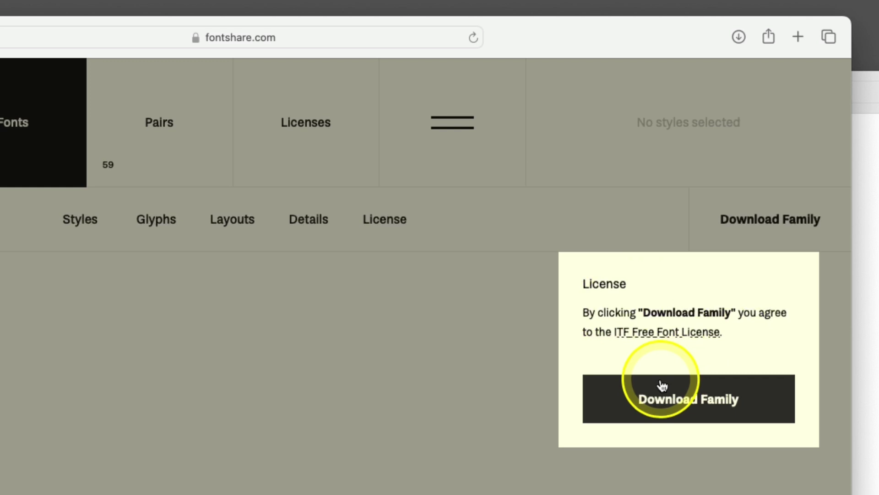
click(668, 415)
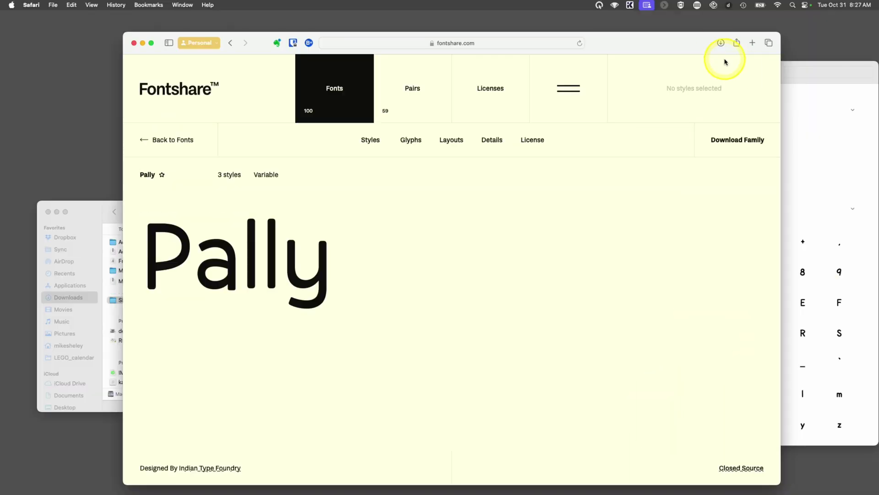
Reveal the Pally_Complete download in Finder and open its Fonts/OTF folder
click(738, 37)
click(825, 114)
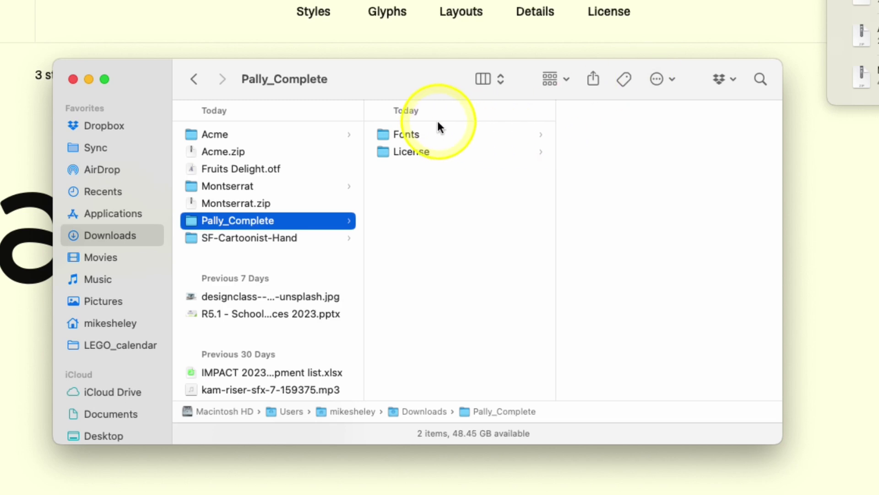
click(437, 131)
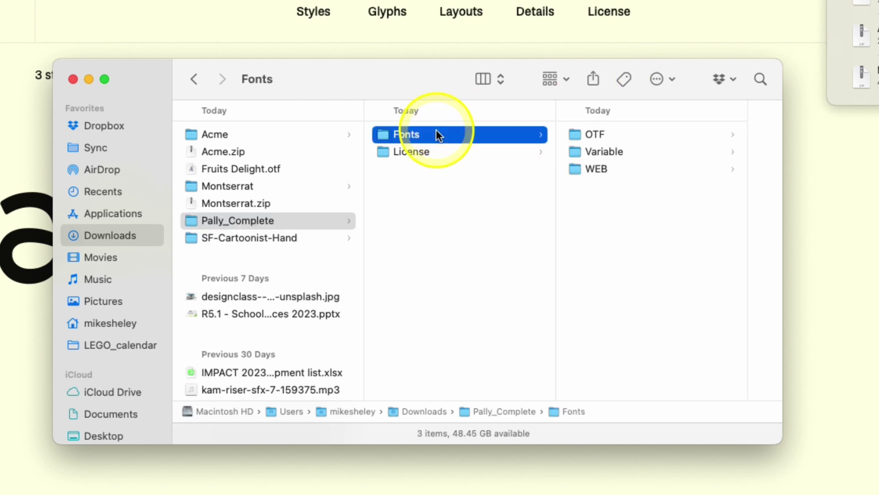
click(610, 136)
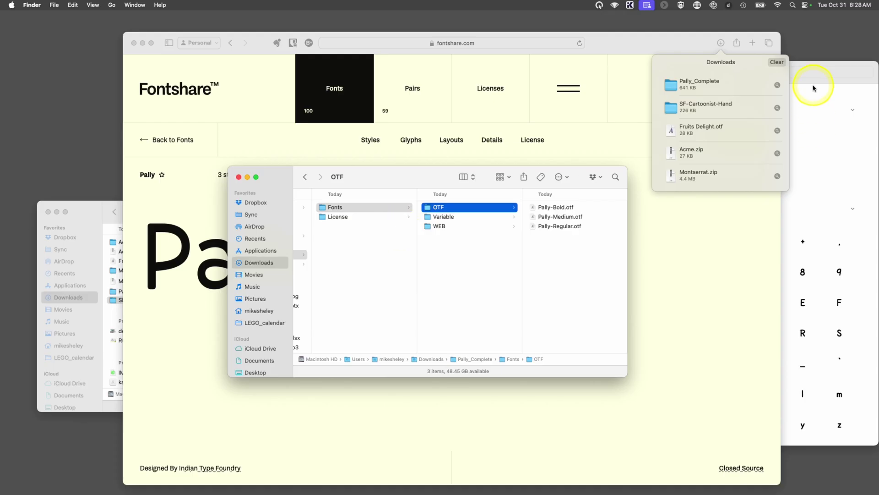
Add Pally-Bold, Pally-Medium and Pally-Regular OTF files via File > Add Fonts to Current User
click(813, 107)
click(64, 6)
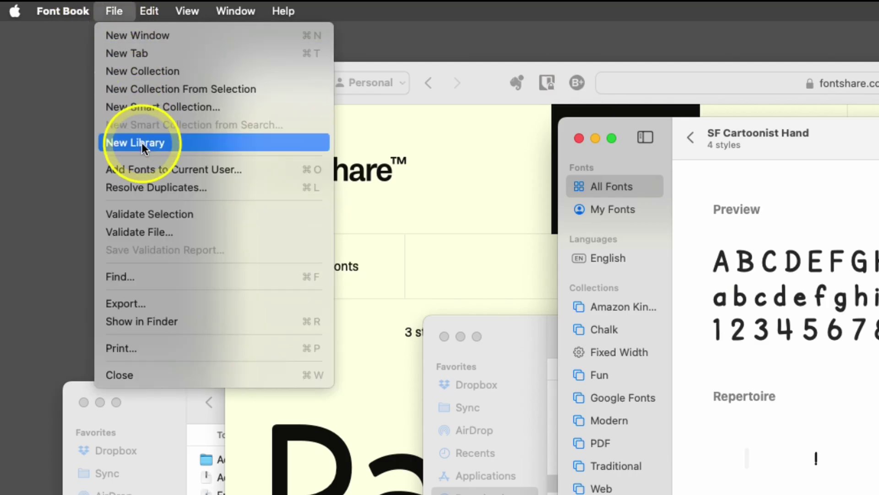
click(144, 170)
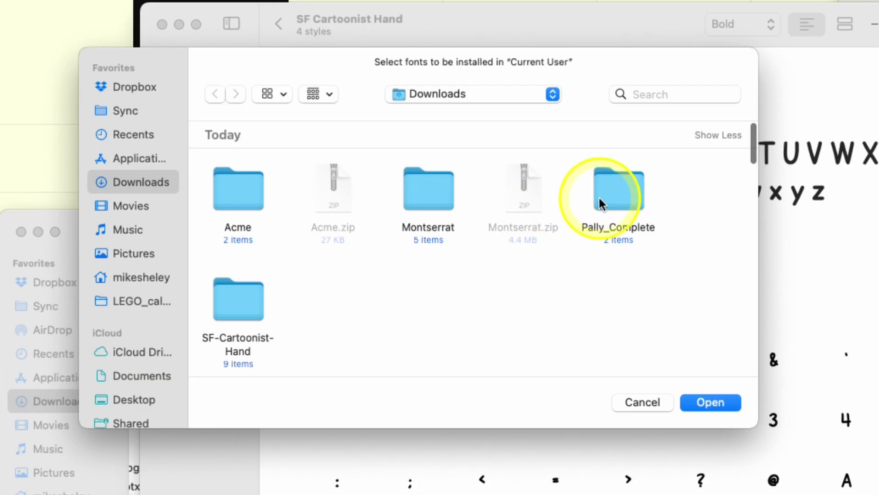
click(534, 152)
double_click(609, 189)
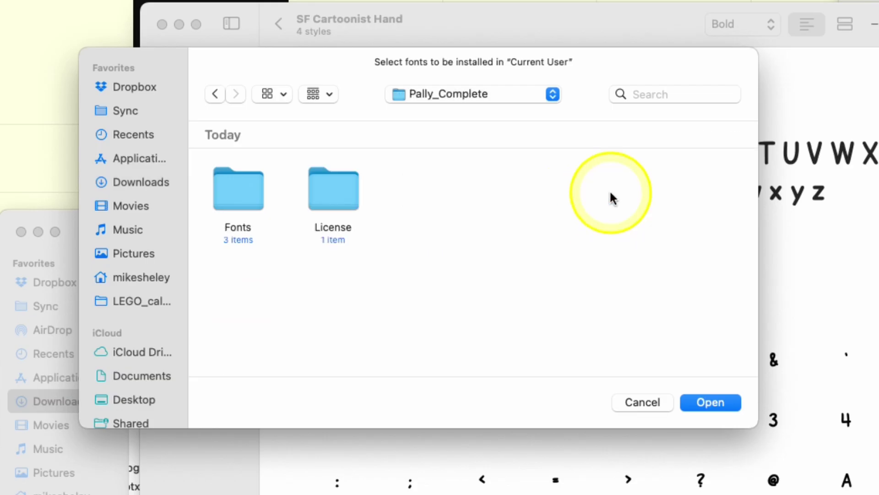
click(245, 194)
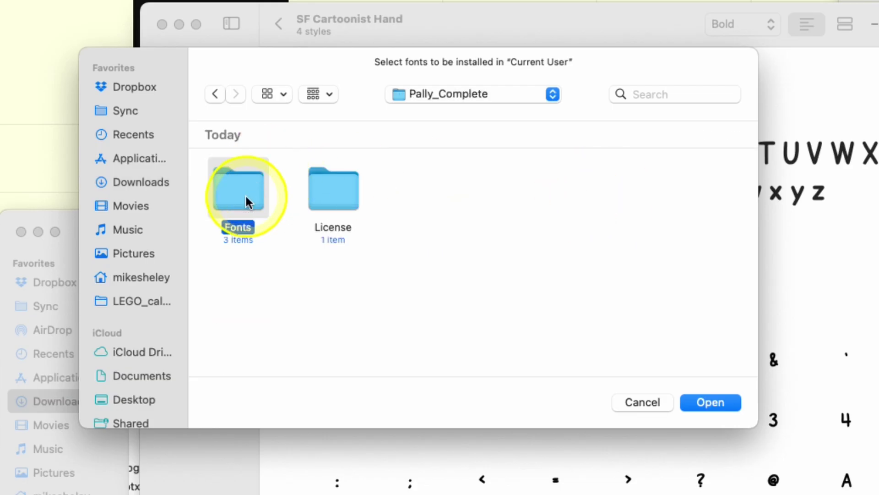
double_click(246, 194)
click(245, 193)
double_click(245, 194)
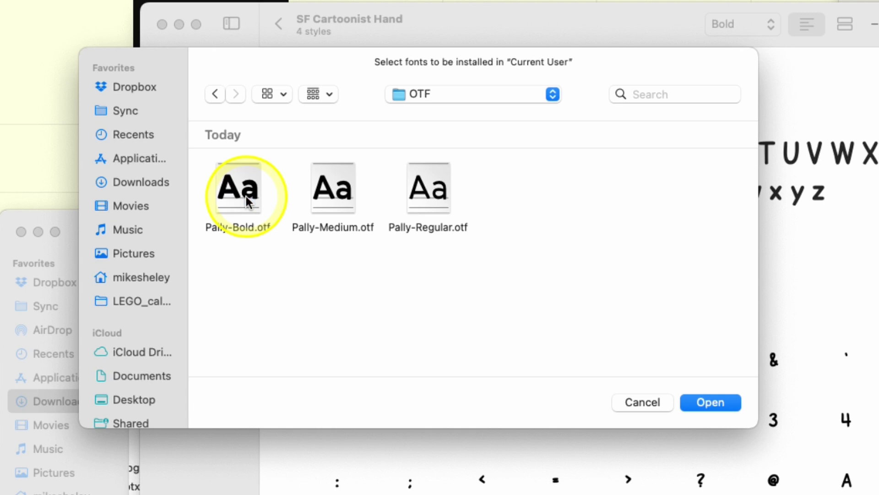
drag(461, 289, 243, 206)
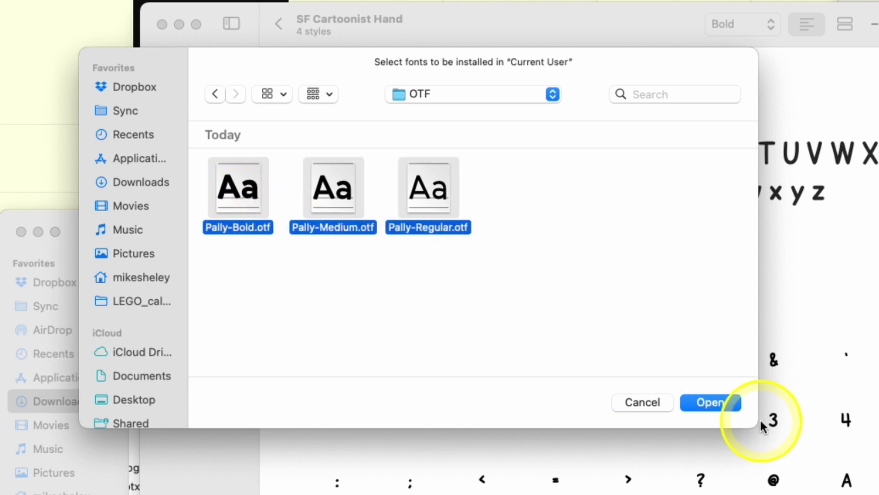
click(729, 403)
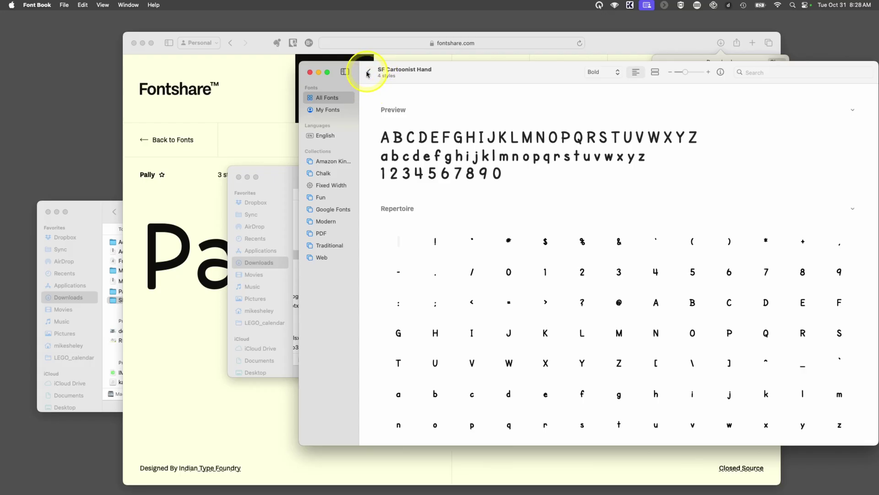
Search All Fonts for 'pally' and open the Pally family preview with its 3 styles
click(368, 71)
click(778, 74)
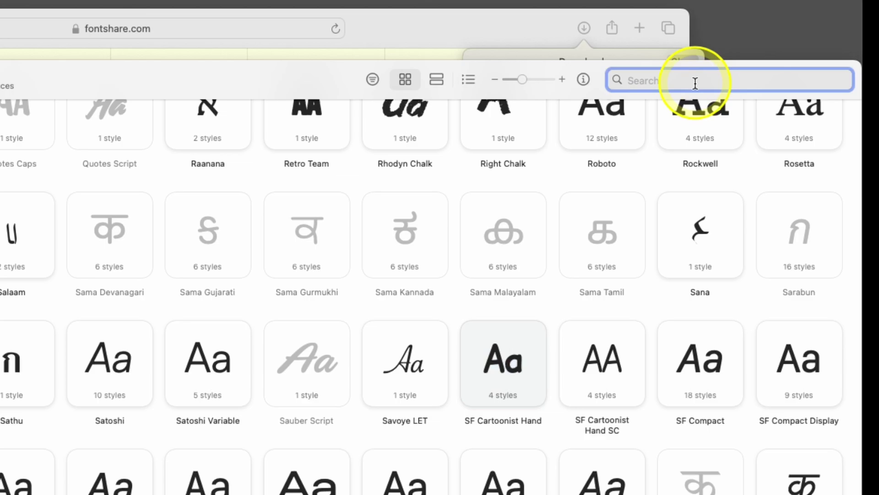
text(pally)
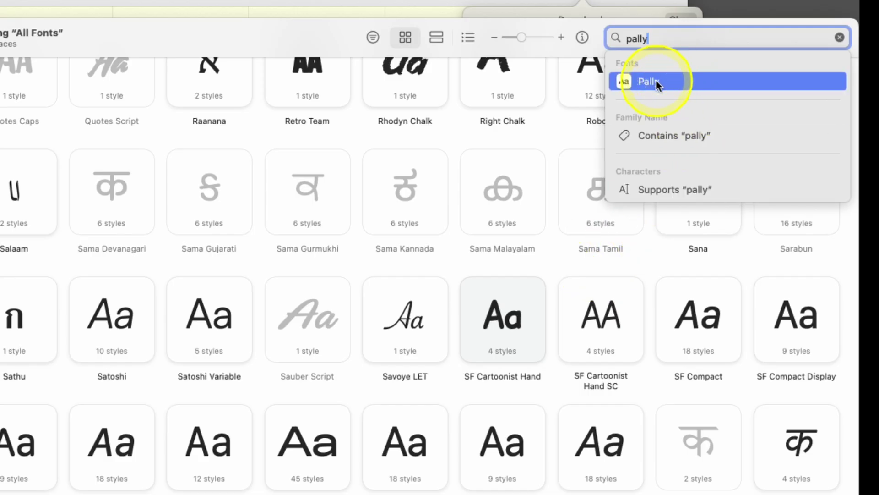
click(656, 79)
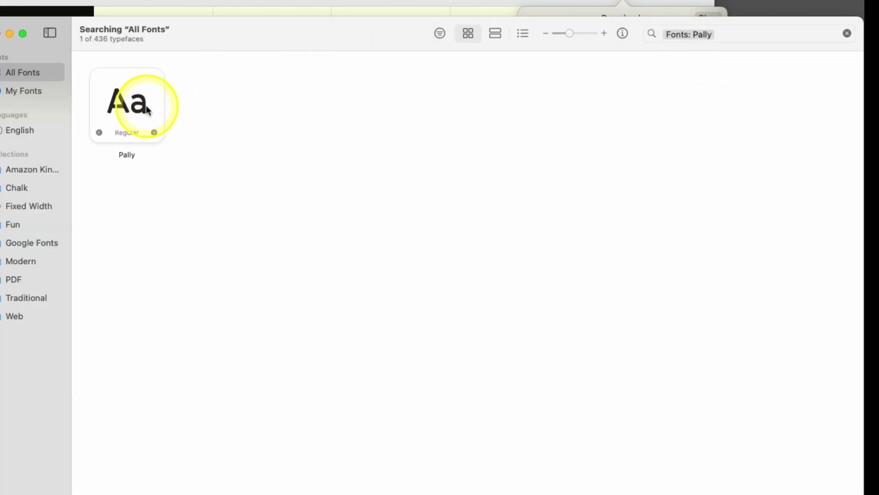
double_click(147, 108)
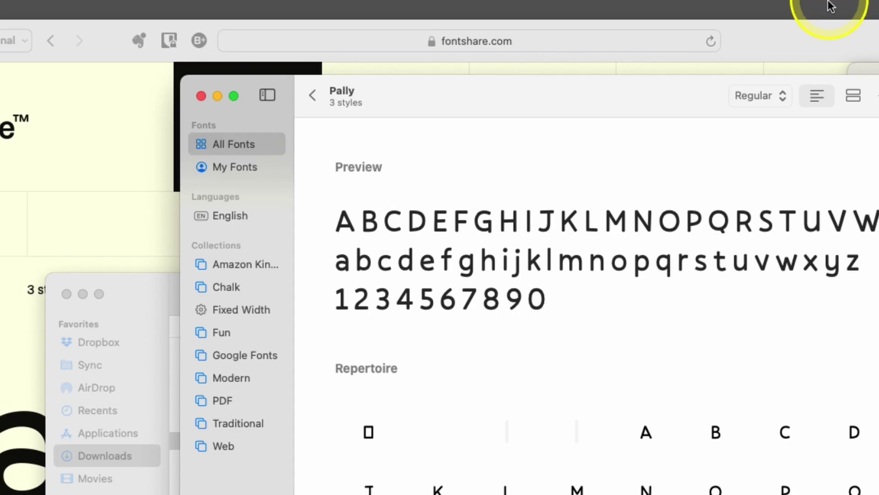
Load myfonts.com in Safari and scroll through its paid fonts and prices
click(582, 11)
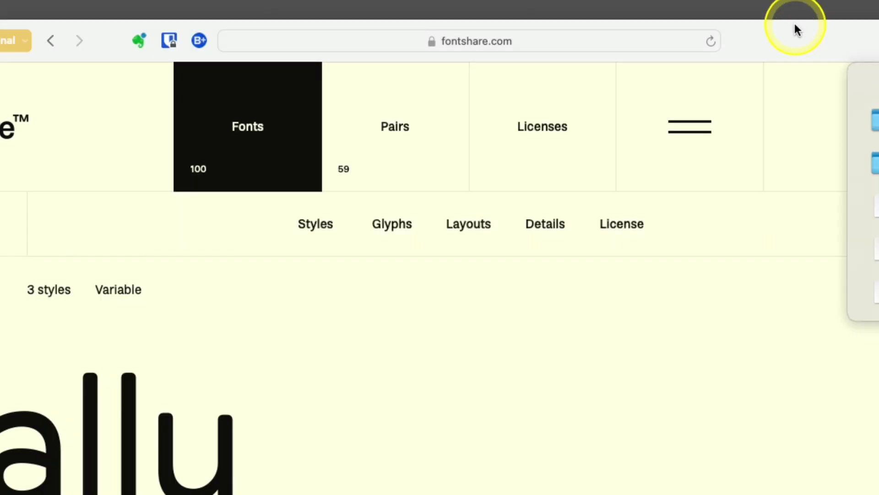
click(606, 44)
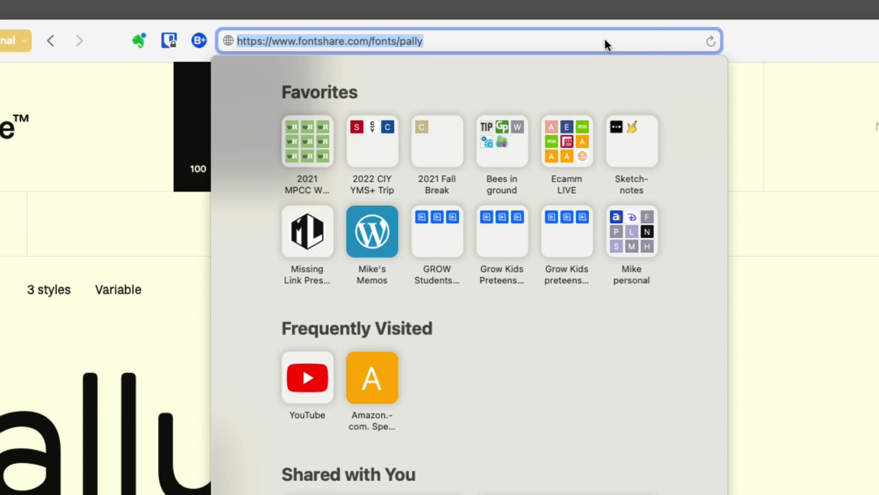
text(myfonts.com)
key(Return)
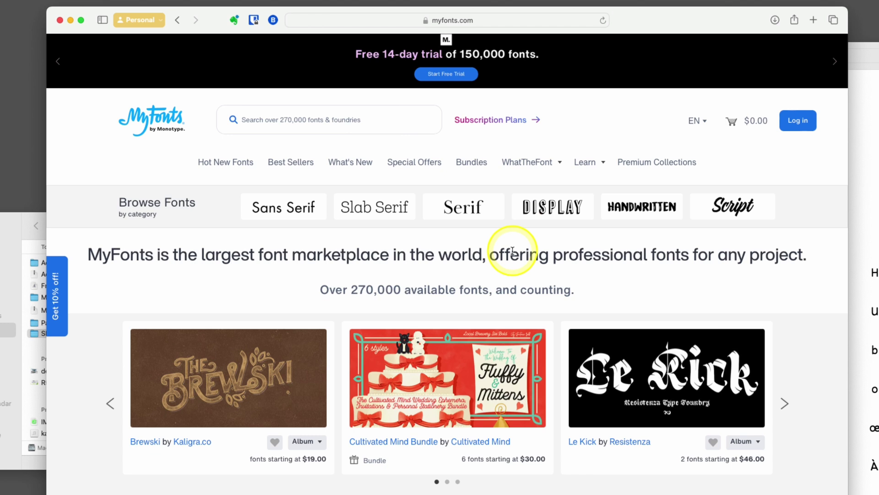
scroll(514, 289, down, 10)
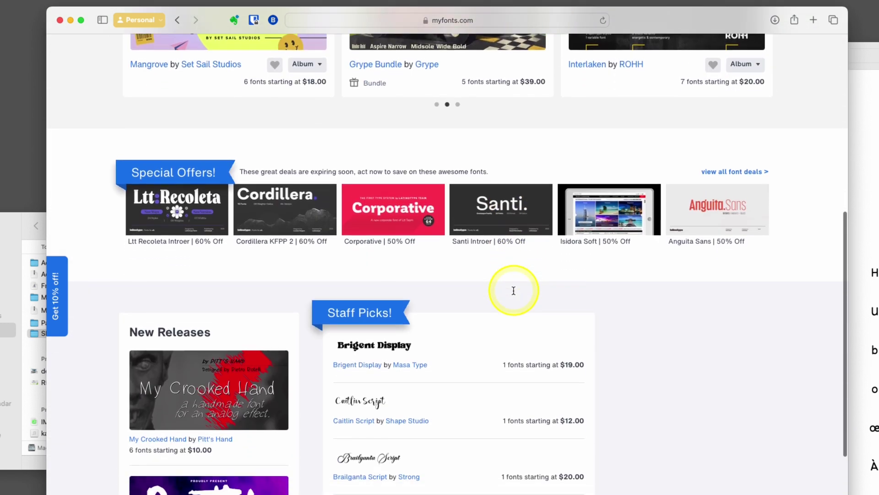
scroll(513, 290, down, 1)
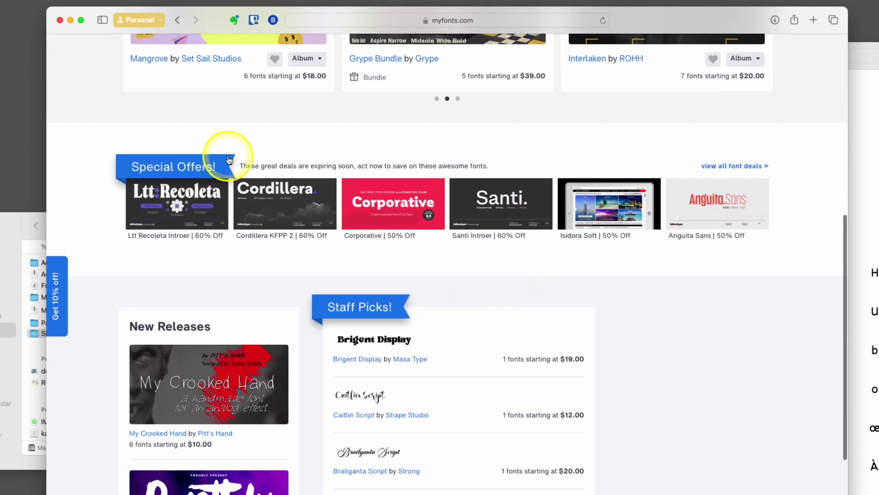
scroll(473, 287, down, 5)
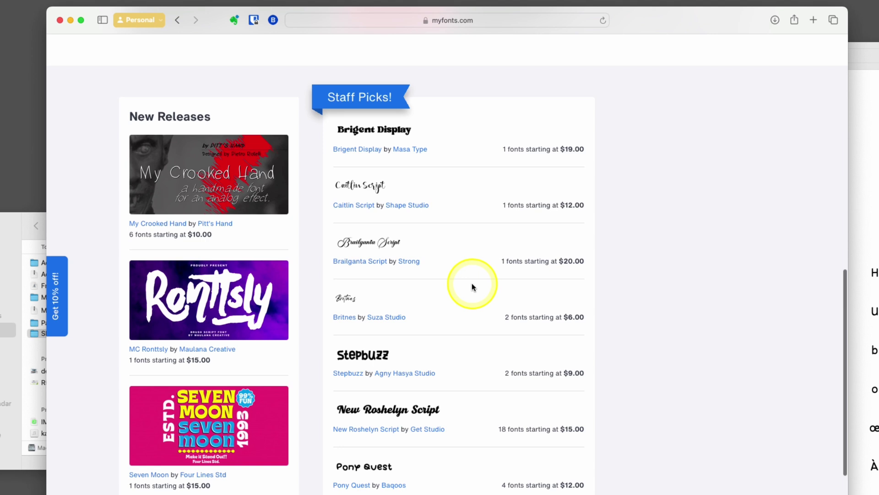
scroll(473, 287, up, 15)
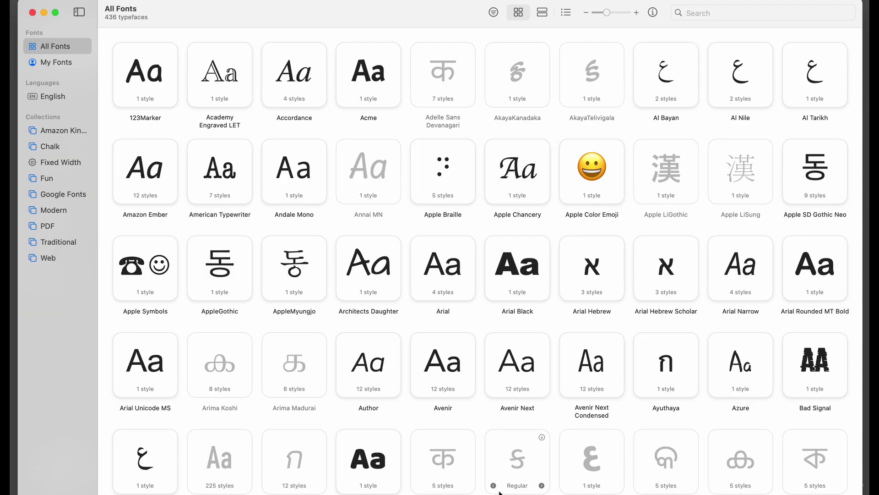
Scroll through Font Book's All Fonts grid of 436 typefaces
scroll(482, 379, down, 10)
scroll(482, 379, down, 10)
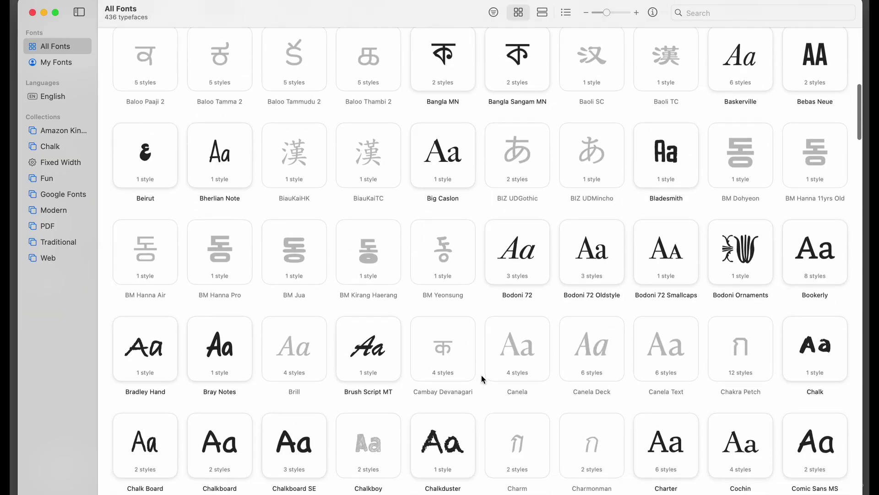